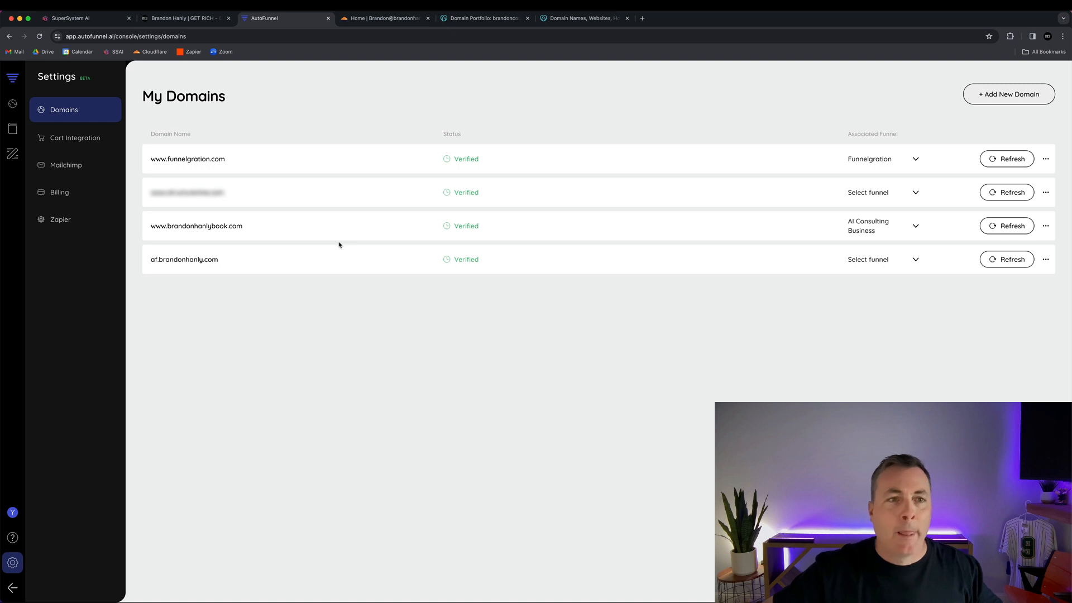
click(193, 19)
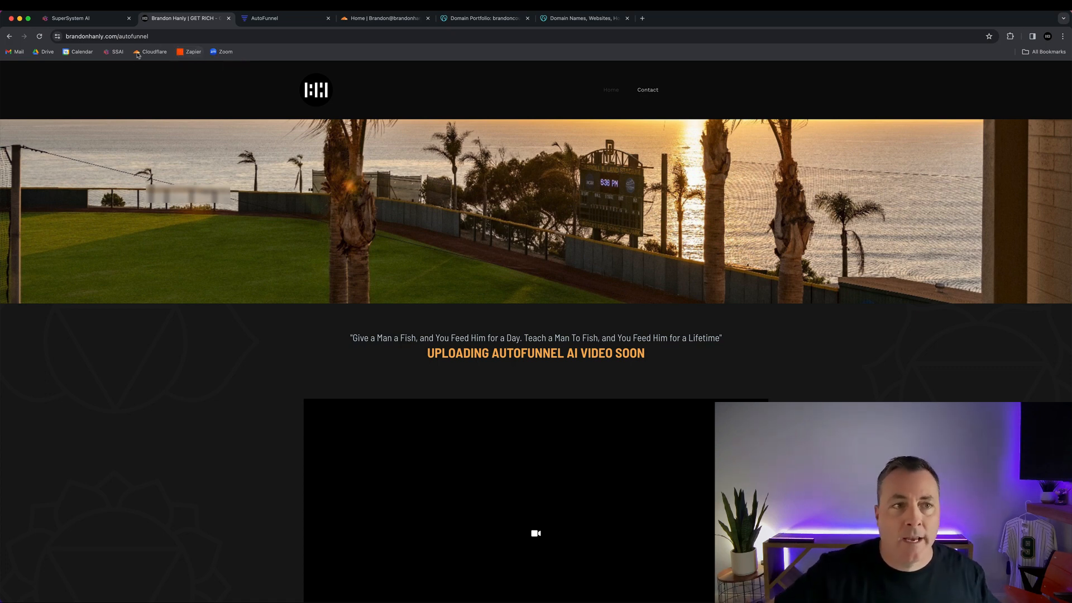
click(270, 18)
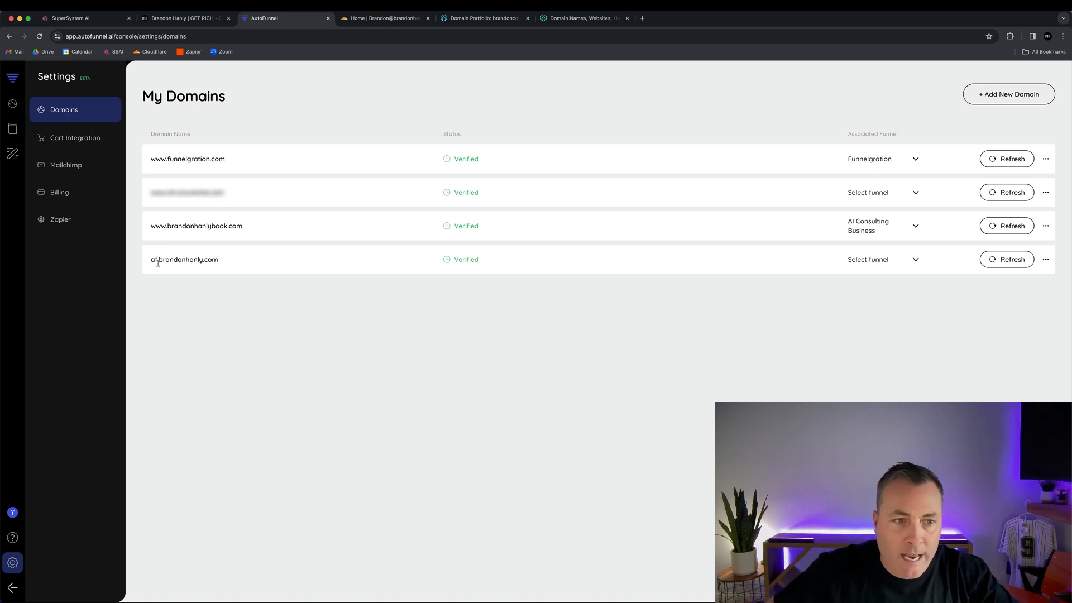
drag(158, 263, 142, 264)
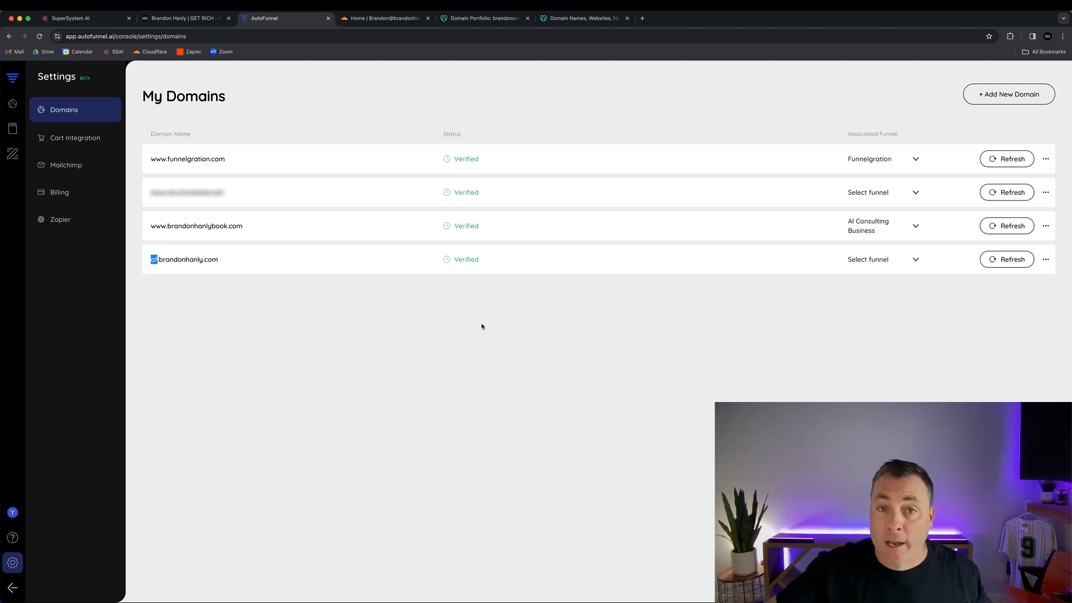
click(284, 353)
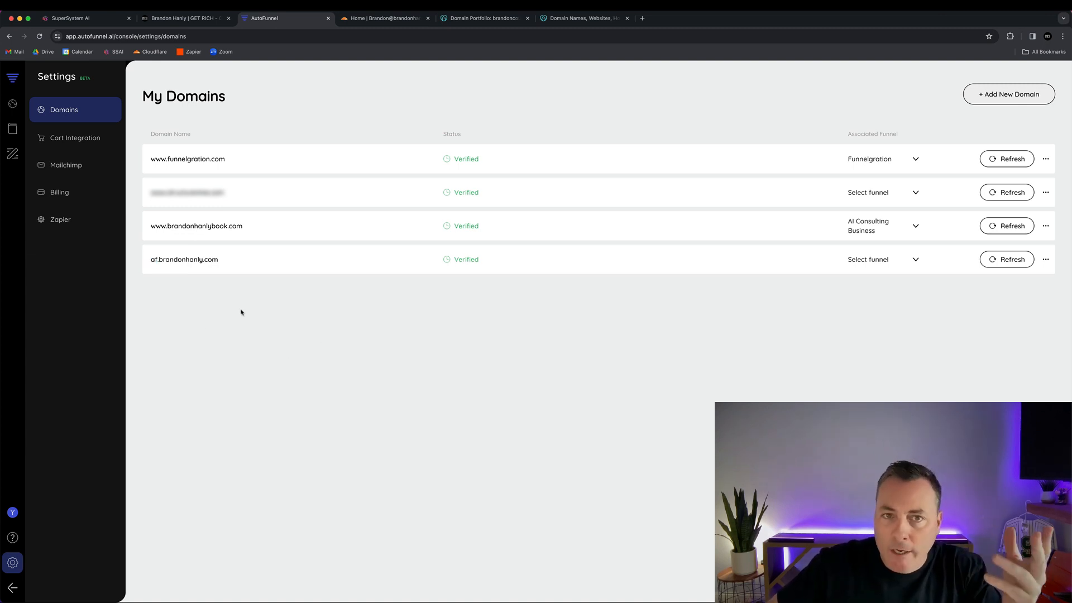
click(579, 19)
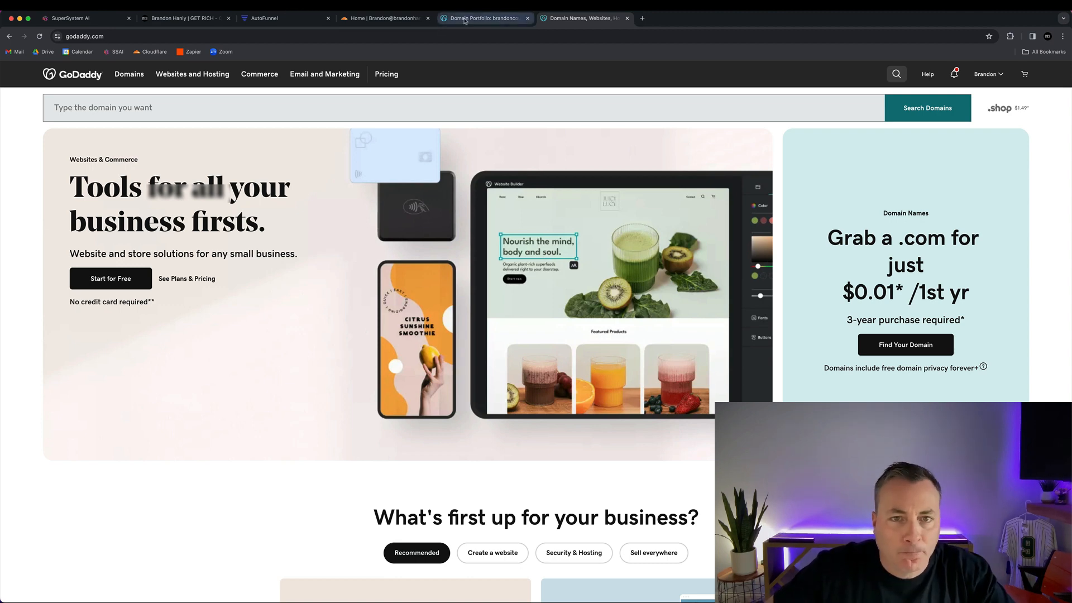
click(277, 23)
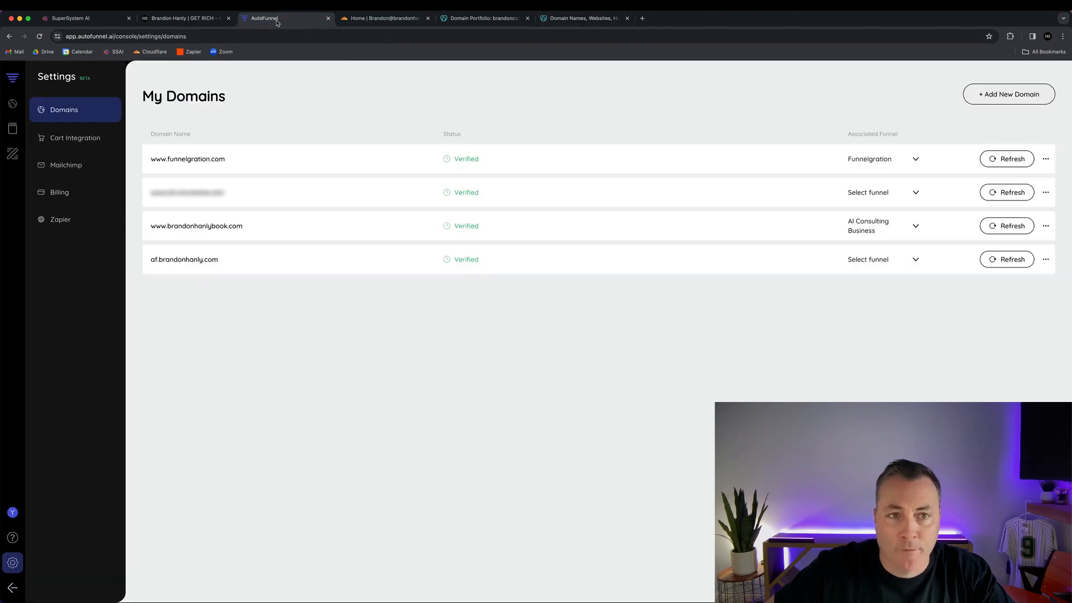
click(1004, 96)
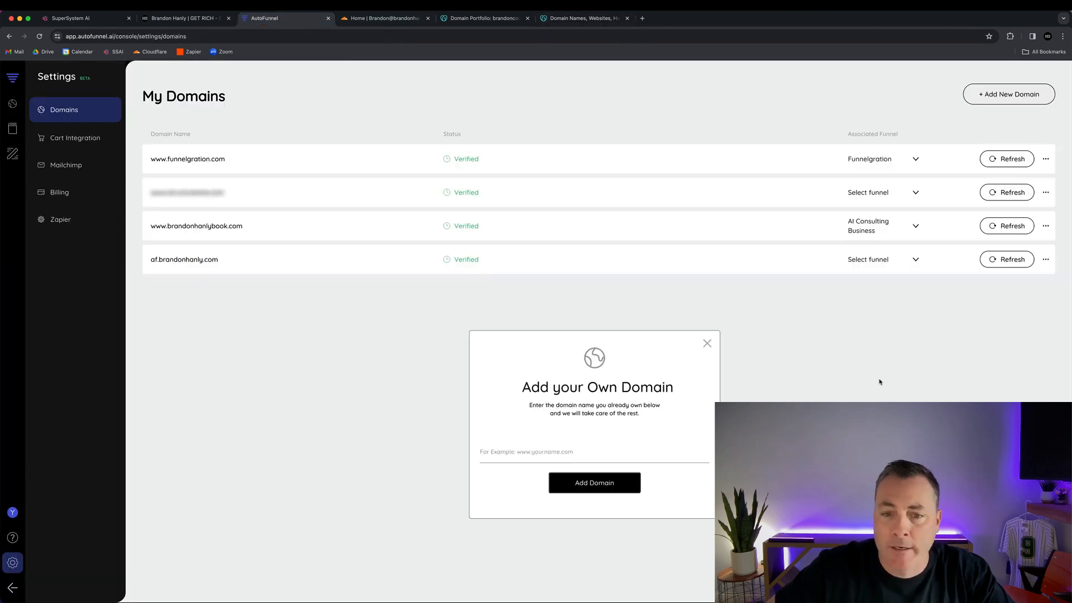
click(479, 18)
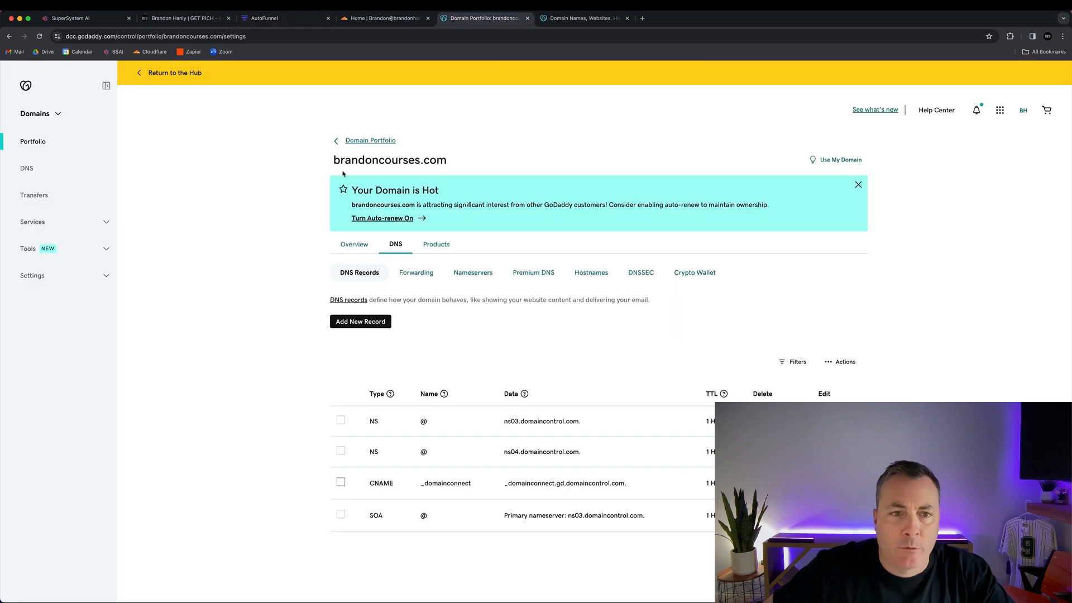
click(291, 22)
click(531, 452)
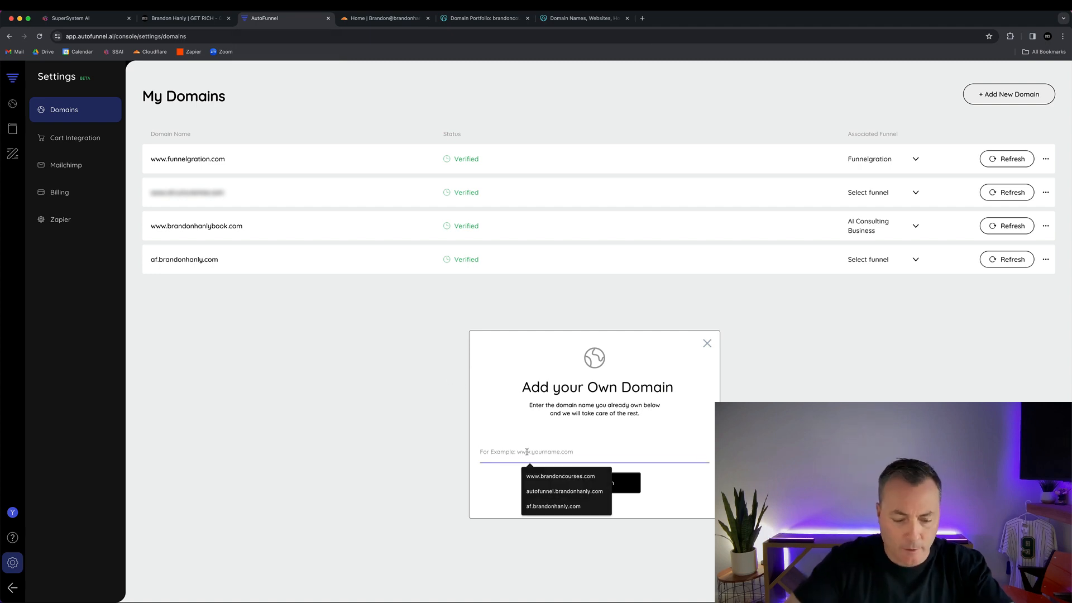
text(www.b)
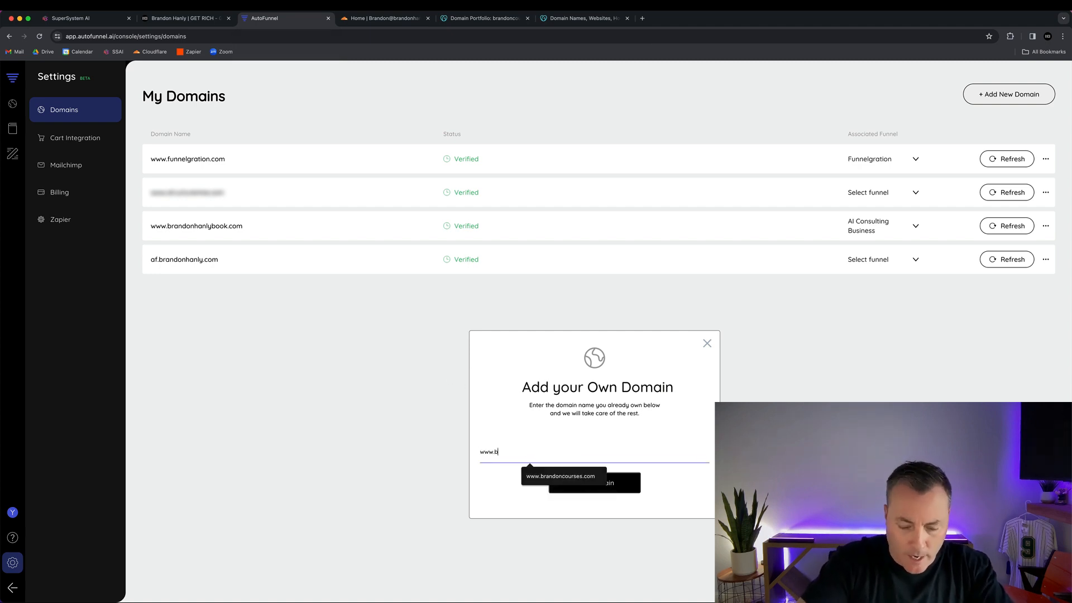
text(randoncourses.com)
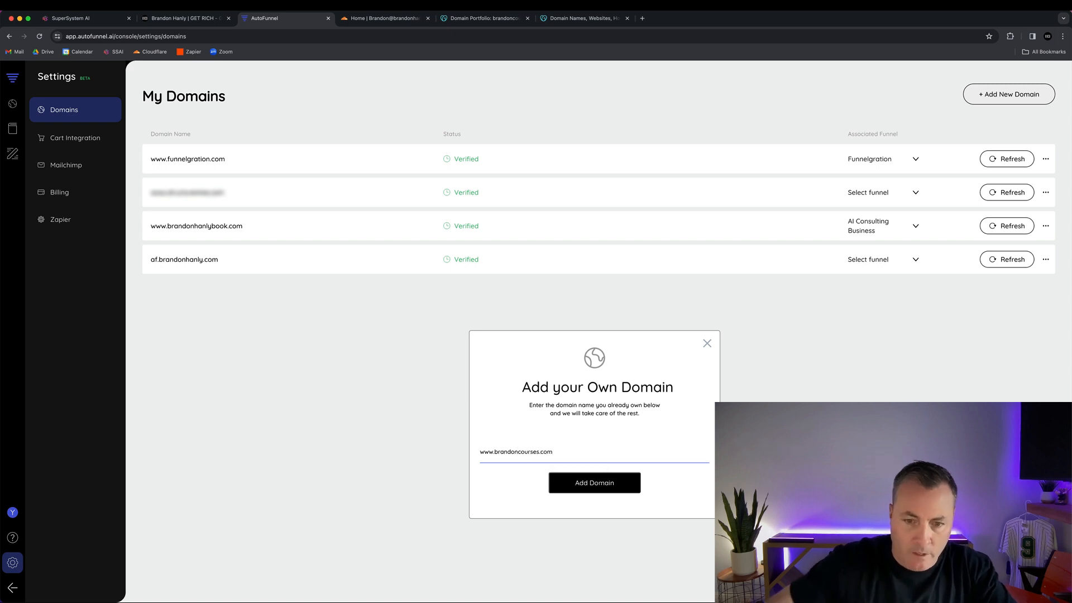
click(586, 490)
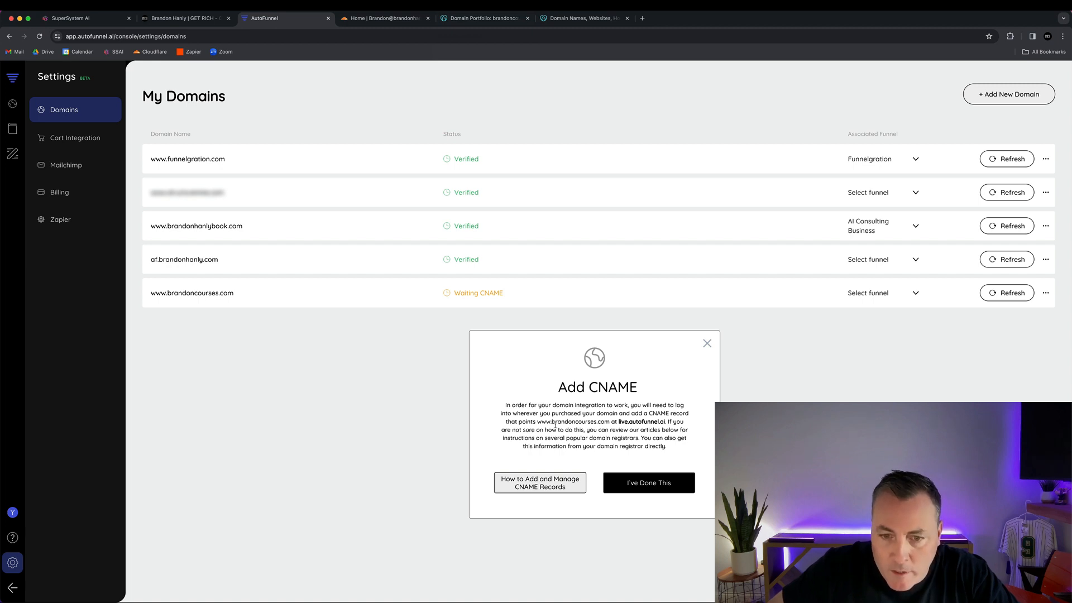
Copy the CNAME target live.autofunnel.ai from the Add CNAME instructions
drag(619, 423, 663, 423)
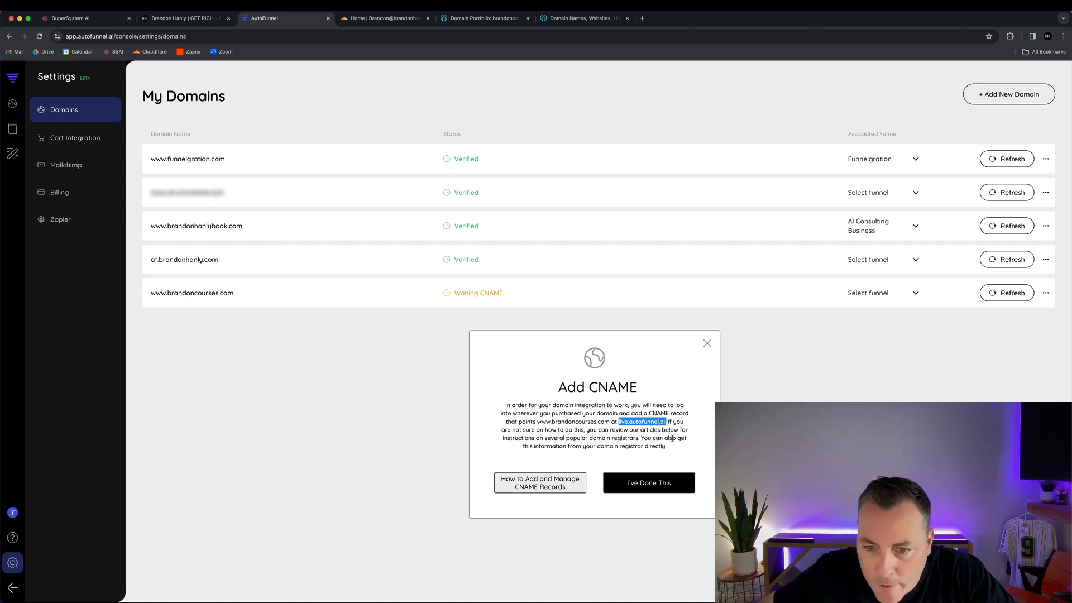
right_click(646, 423)
click(659, 441)
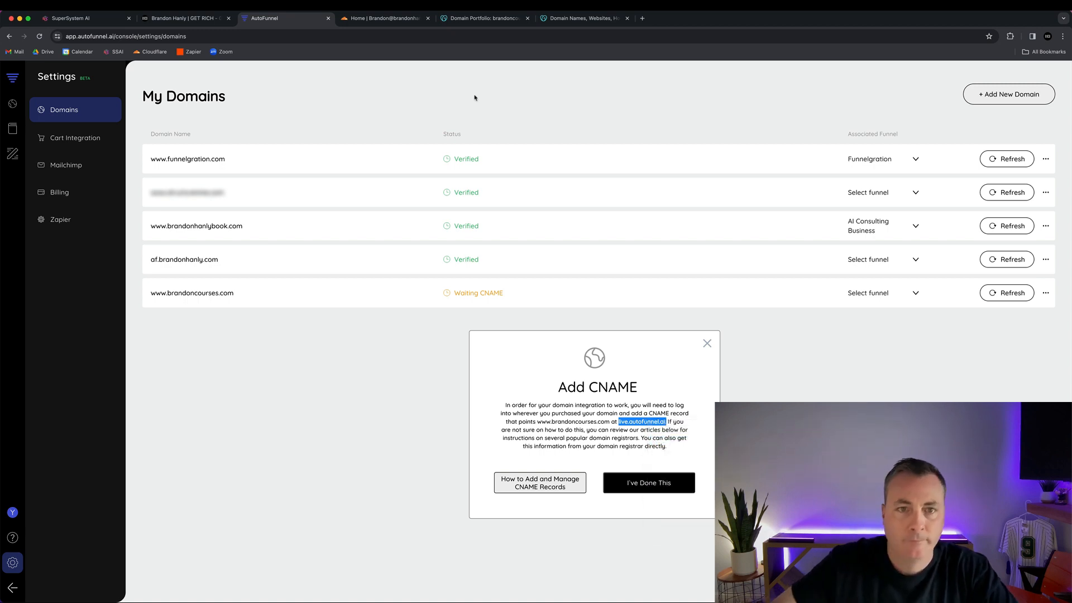
Switch to GoDaddy and save a new CNAME record for brandoncourses.com with name www and the copied value live.autofunnel.ai
click(484, 17)
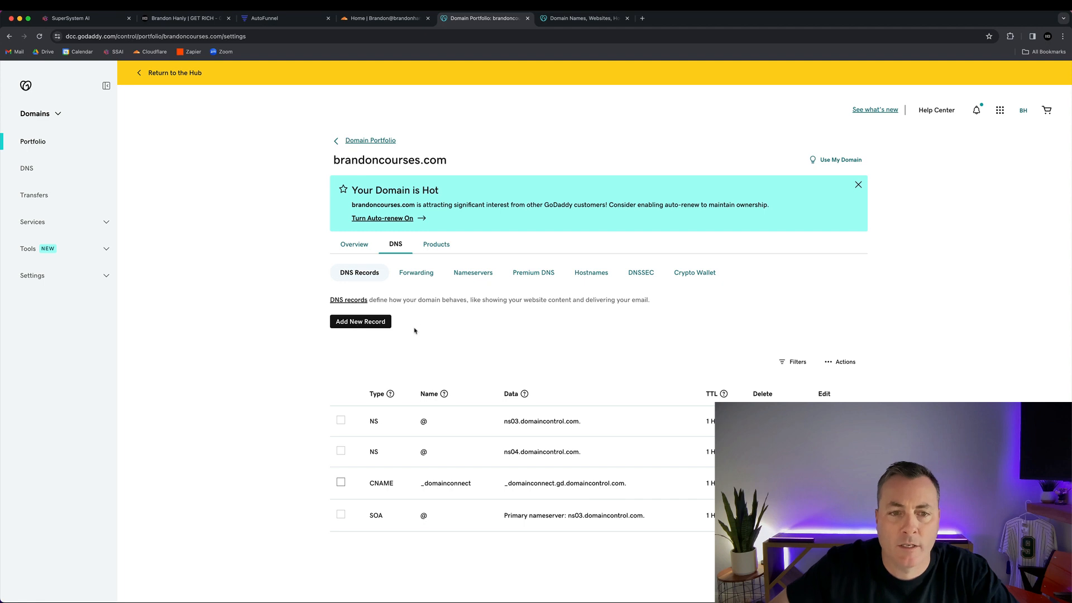
click(361, 322)
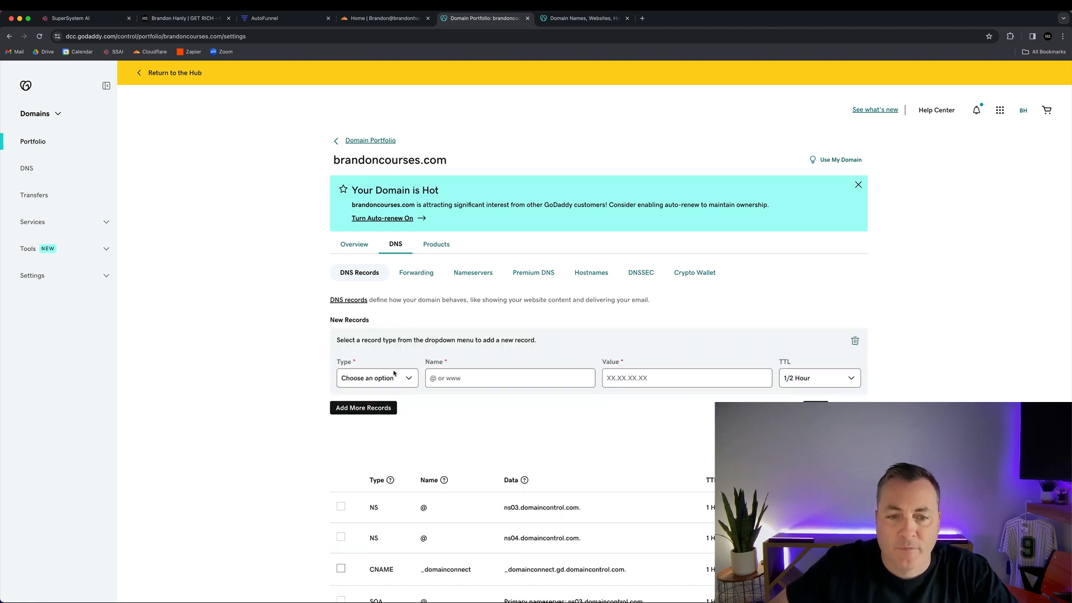
click(394, 374)
click(368, 411)
click(471, 380)
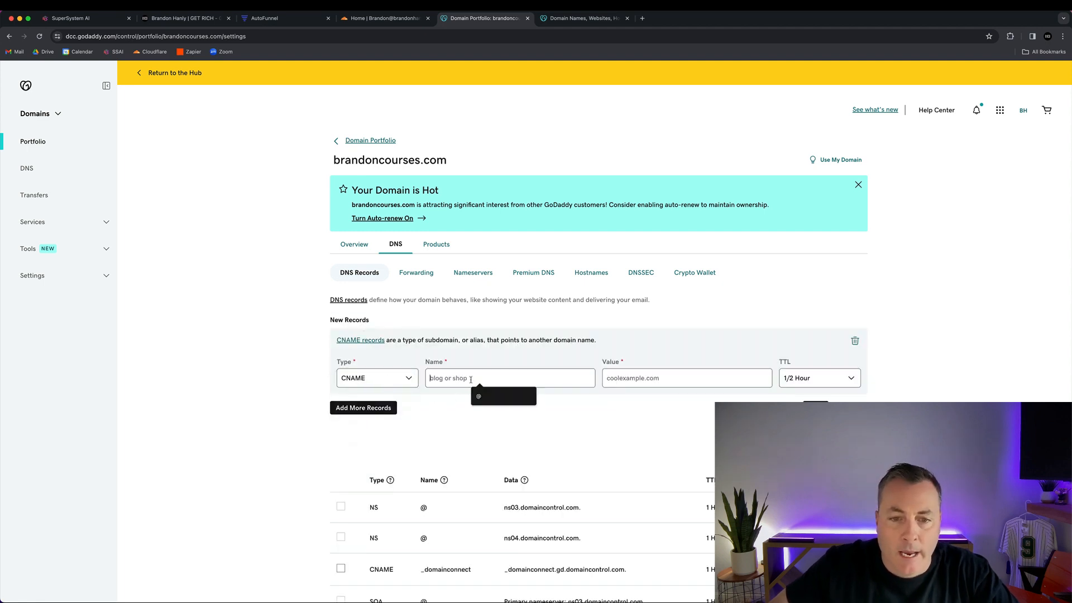
text(ww)
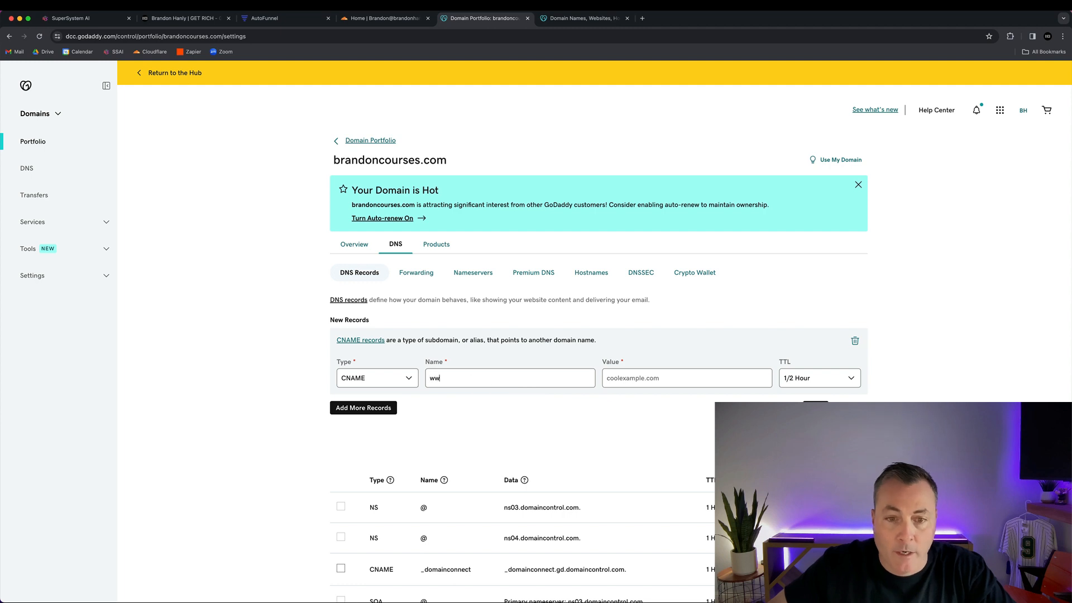
text(w)
click(644, 383)
click(645, 393)
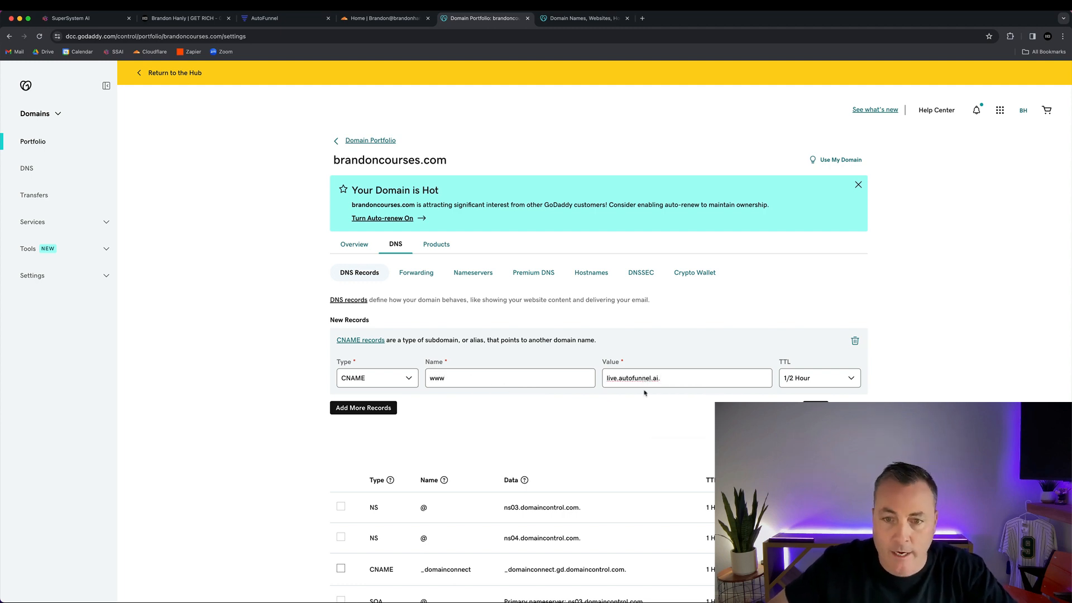
click(816, 408)
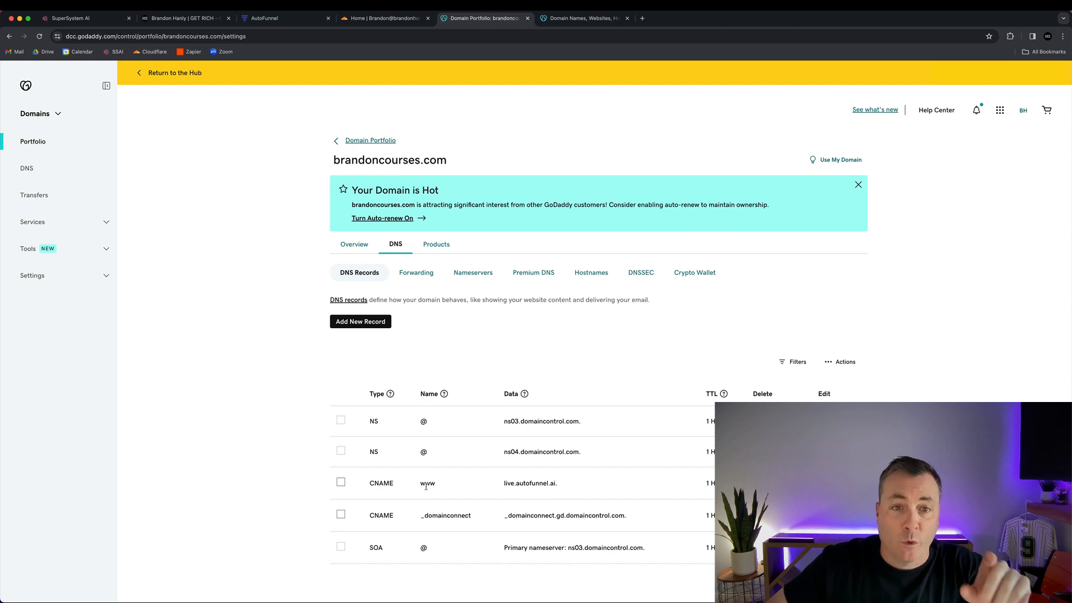
click(287, 20)
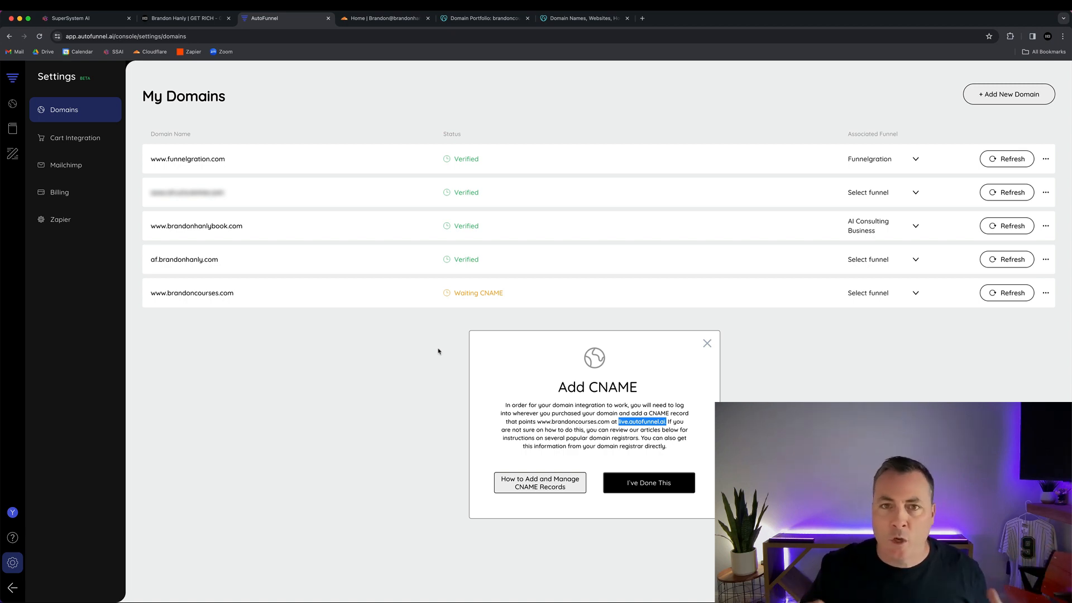
click(638, 486)
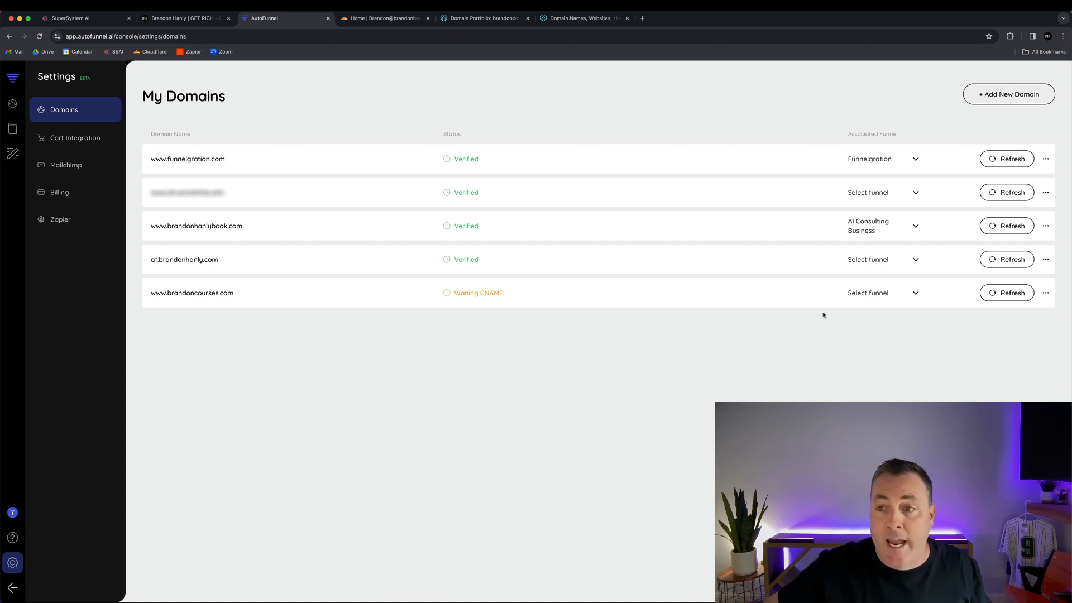
click(998, 297)
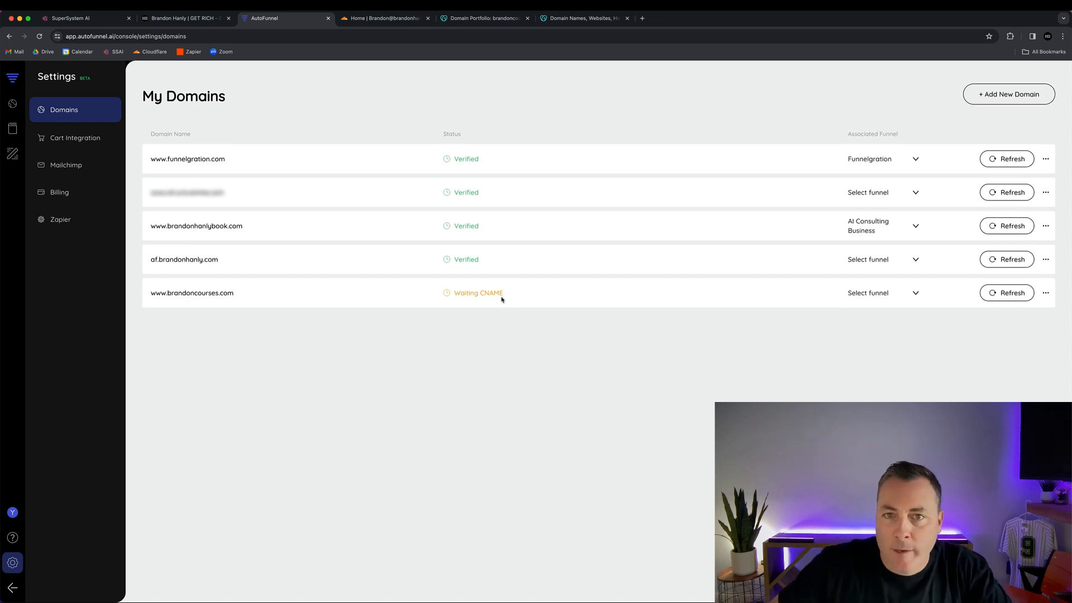
click(1009, 295)
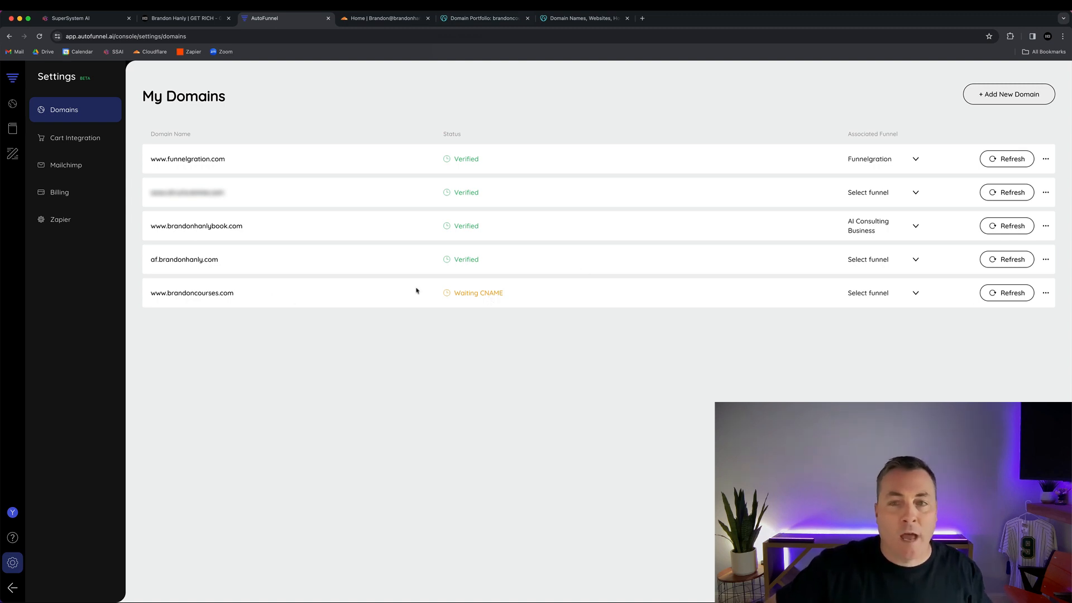
Add the subdomain go.brandonhanly.com as another custom domain
click(987, 96)
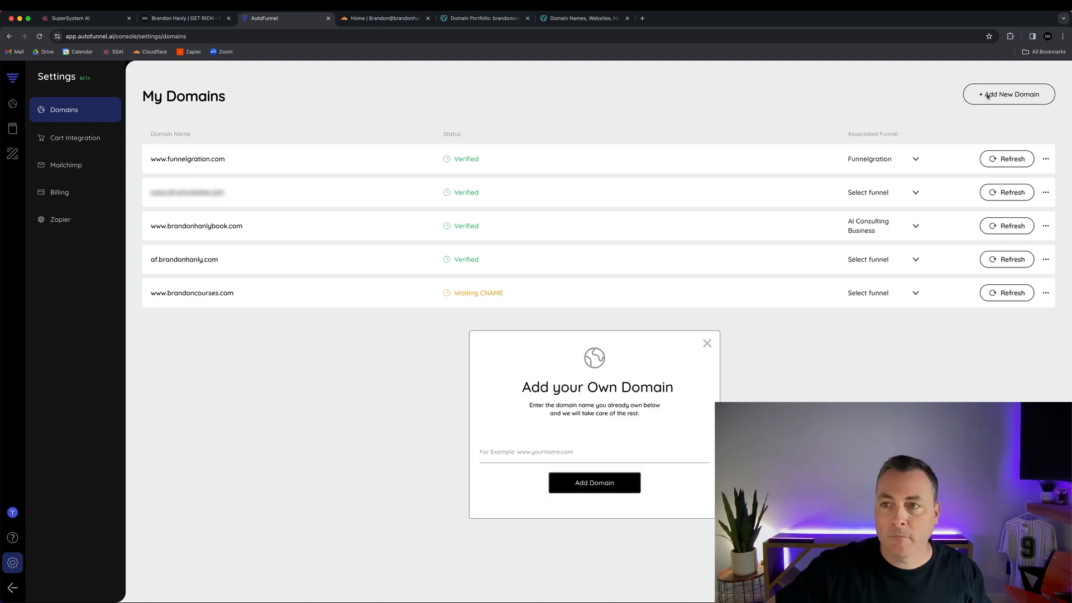
click(507, 454)
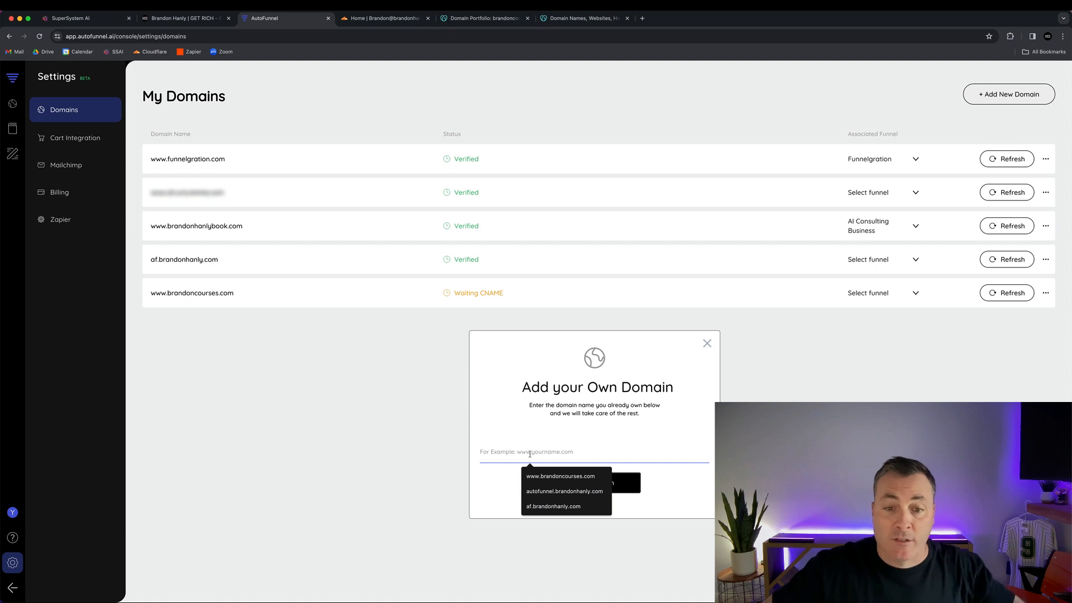
text(go.brandonhanly)
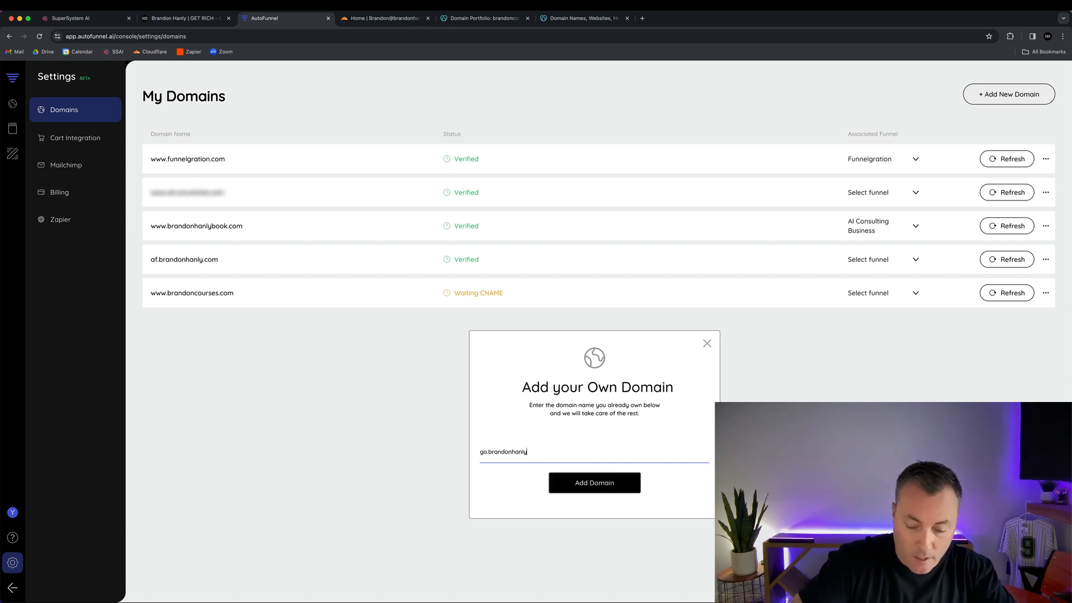
text(.com)
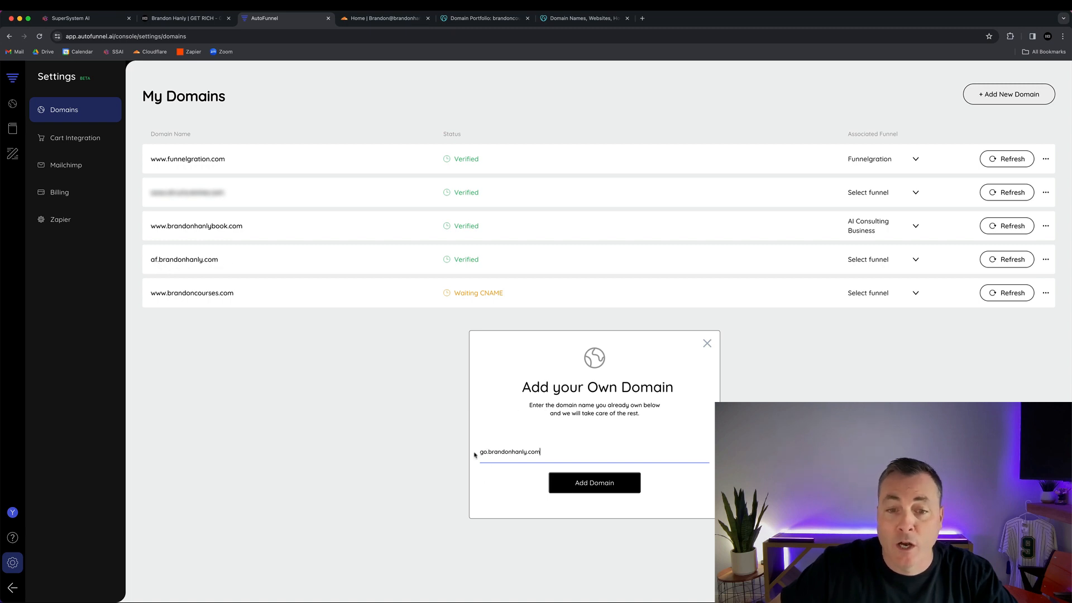
click(594, 487)
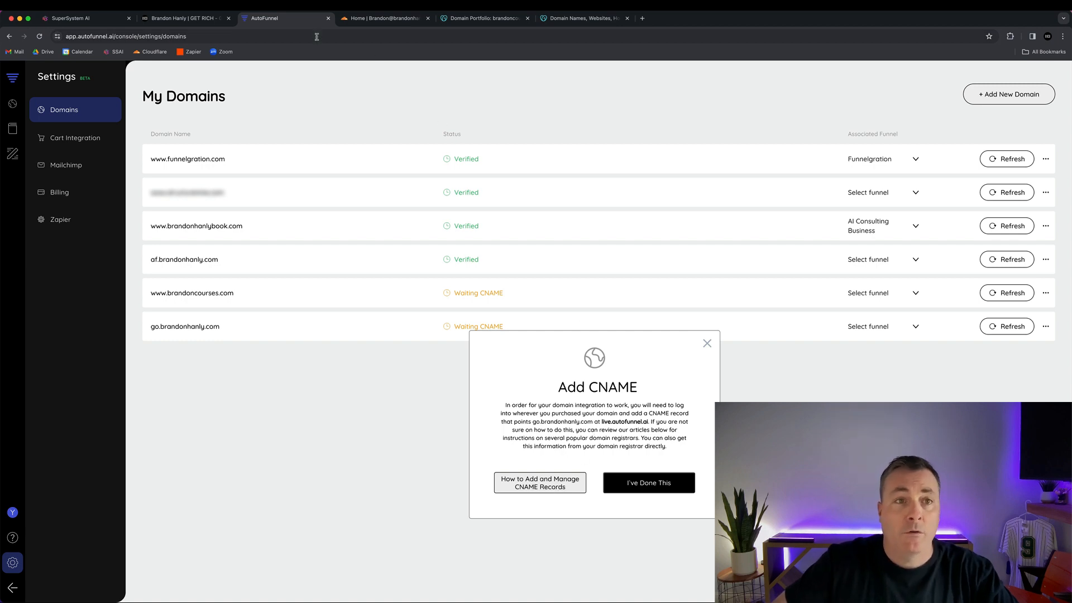
Switch to Cloudflare and open the DNS records of the brandonhanly.com site
click(389, 22)
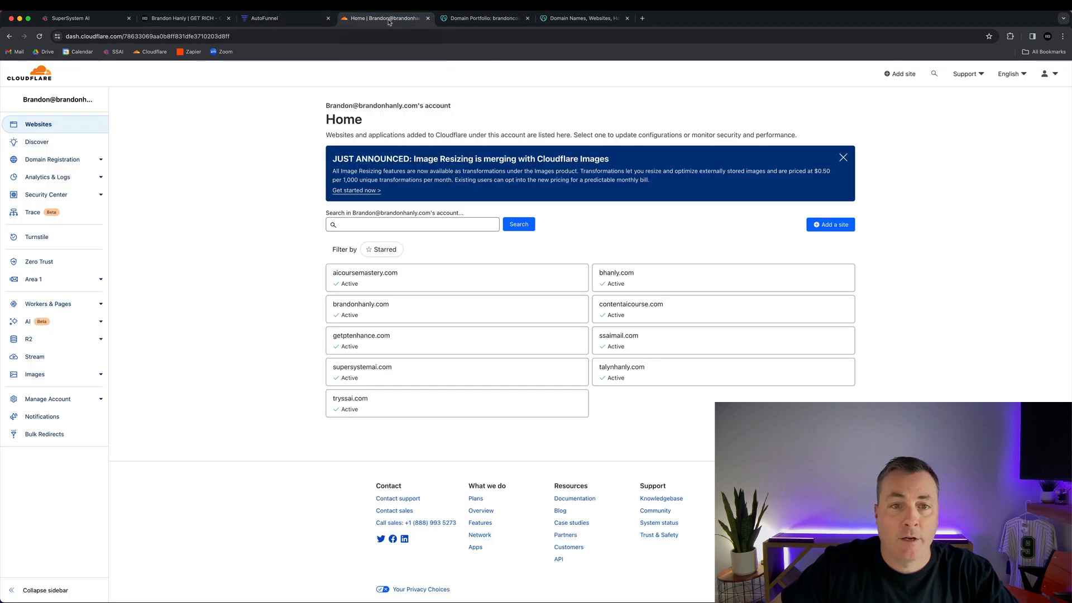
click(400, 311)
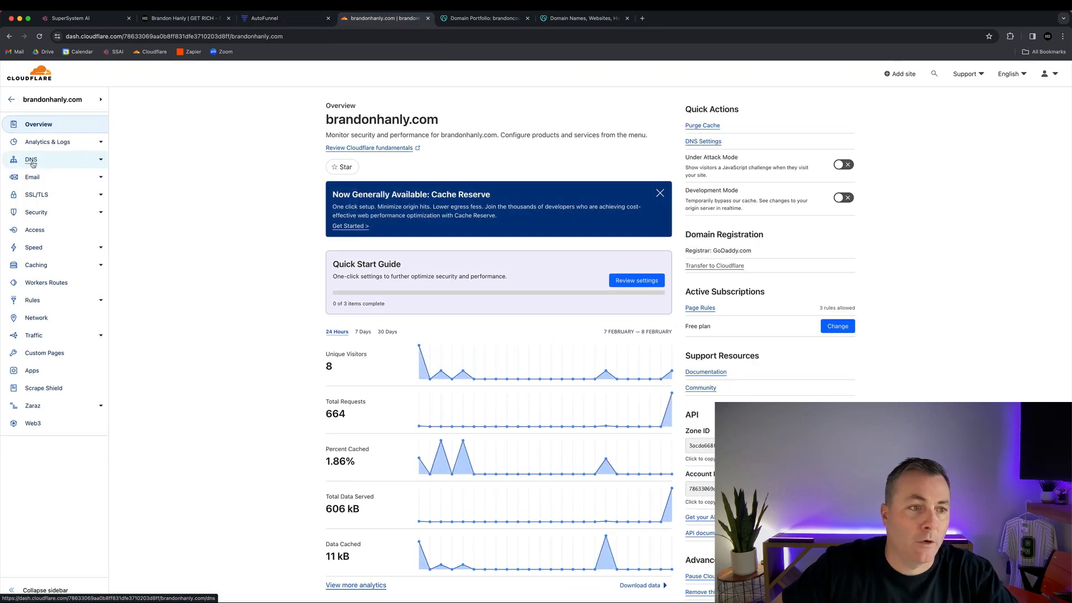
click(32, 161)
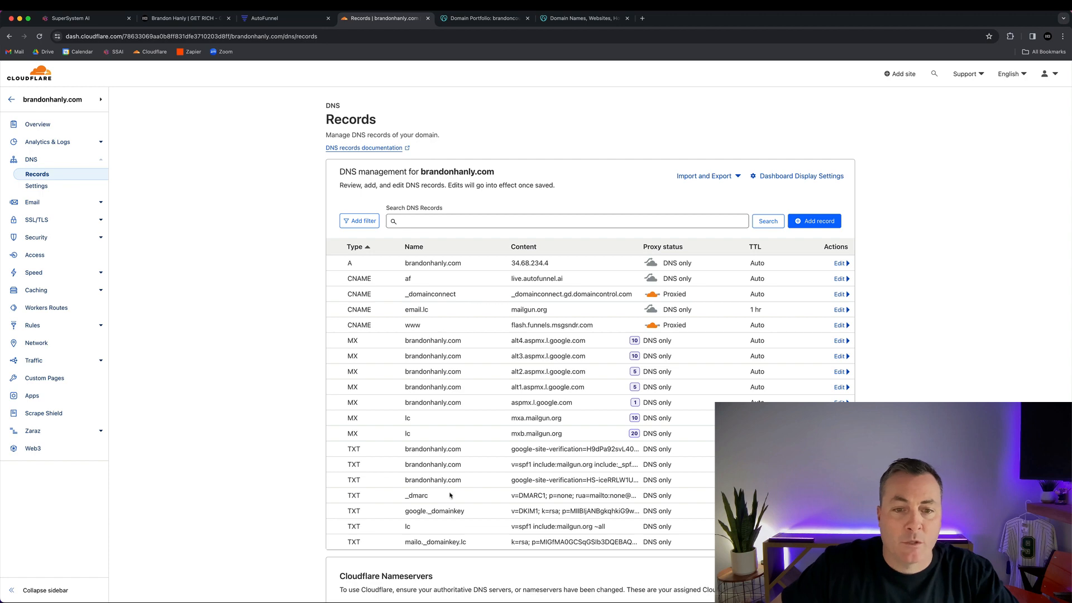
scroll(391, 379, down, 10)
scroll(546, 443, up, 10)
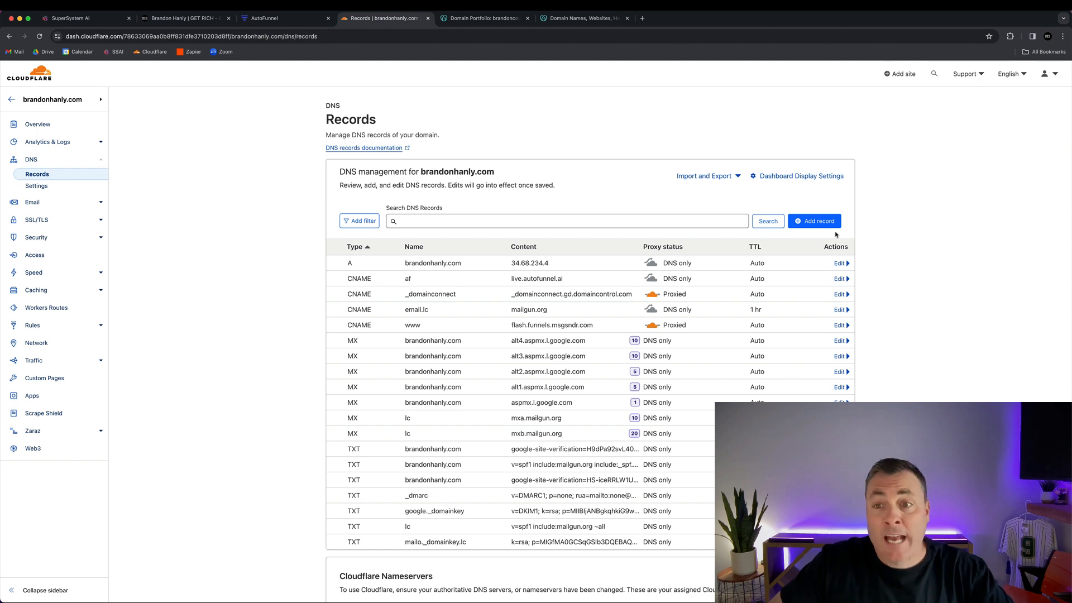
Start a new DNS record of type CNAME for brandonhanly.com with the name go
click(815, 221)
click(366, 276)
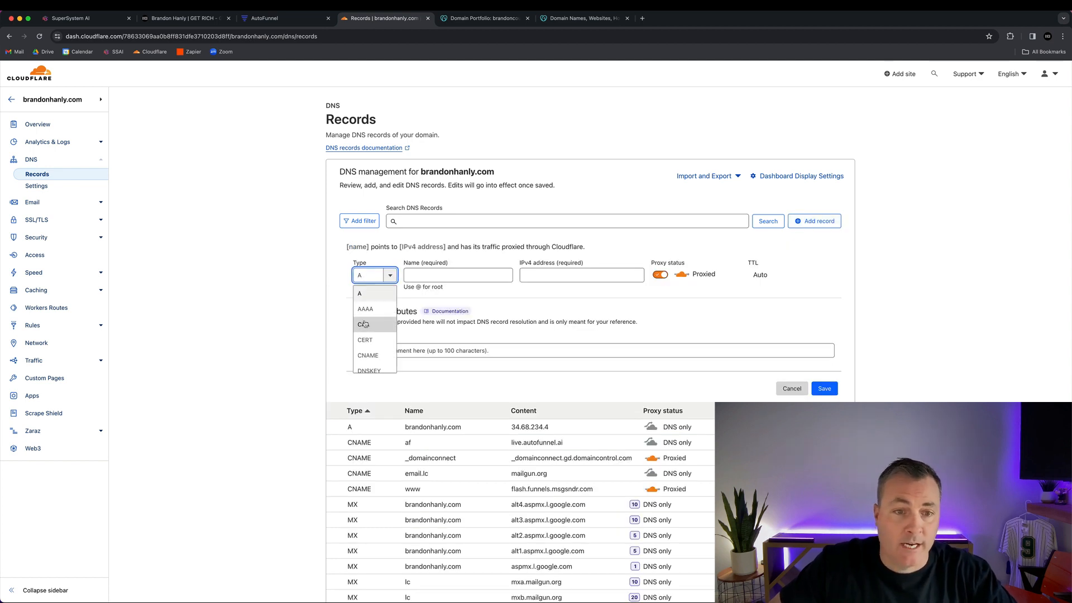
click(368, 356)
click(442, 277)
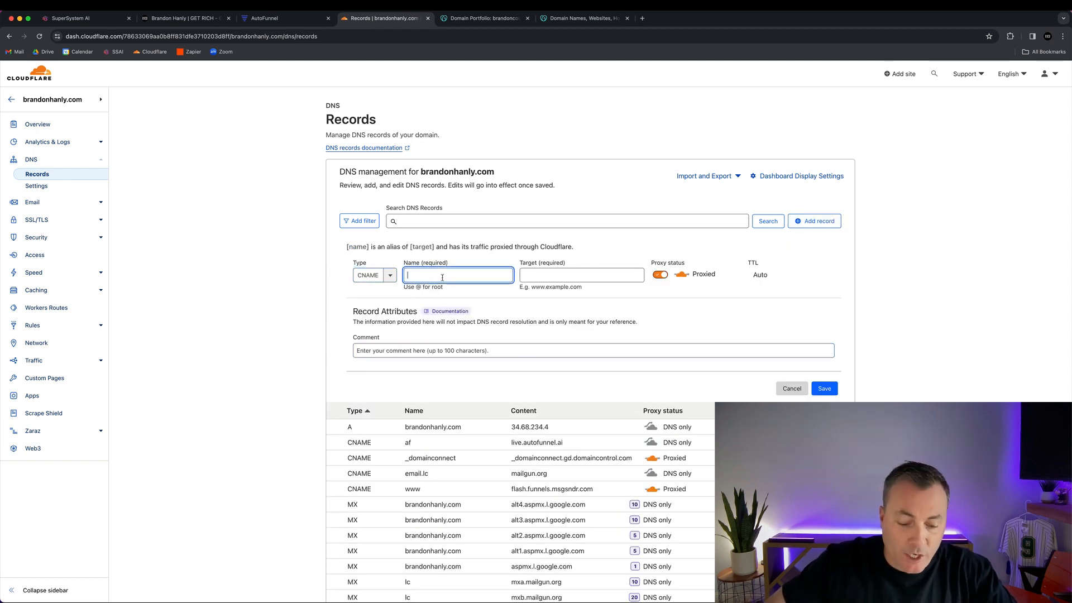
text(go)
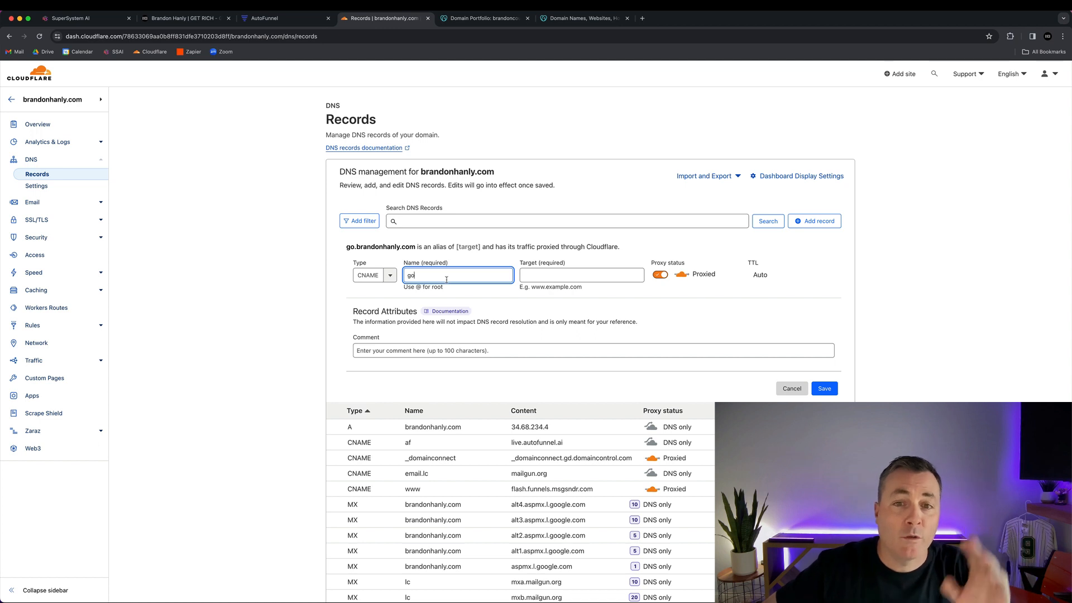
click(540, 280)
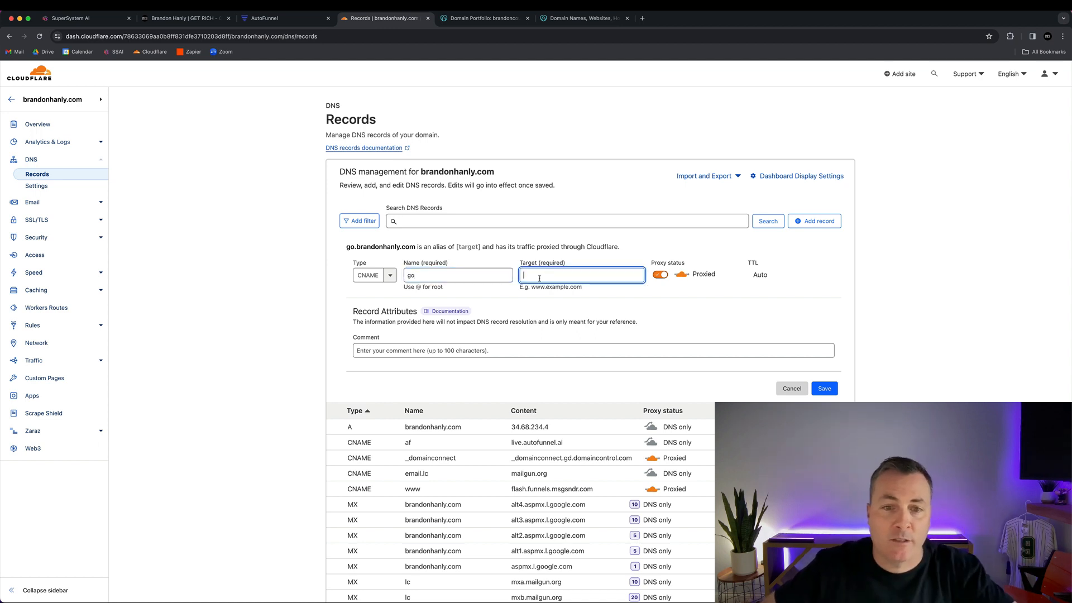
Copy live.autofunnel.ai from AutoFunnel's CNAME instructions and enter it as the target of the go record in Cloudflare
click(581, 18)
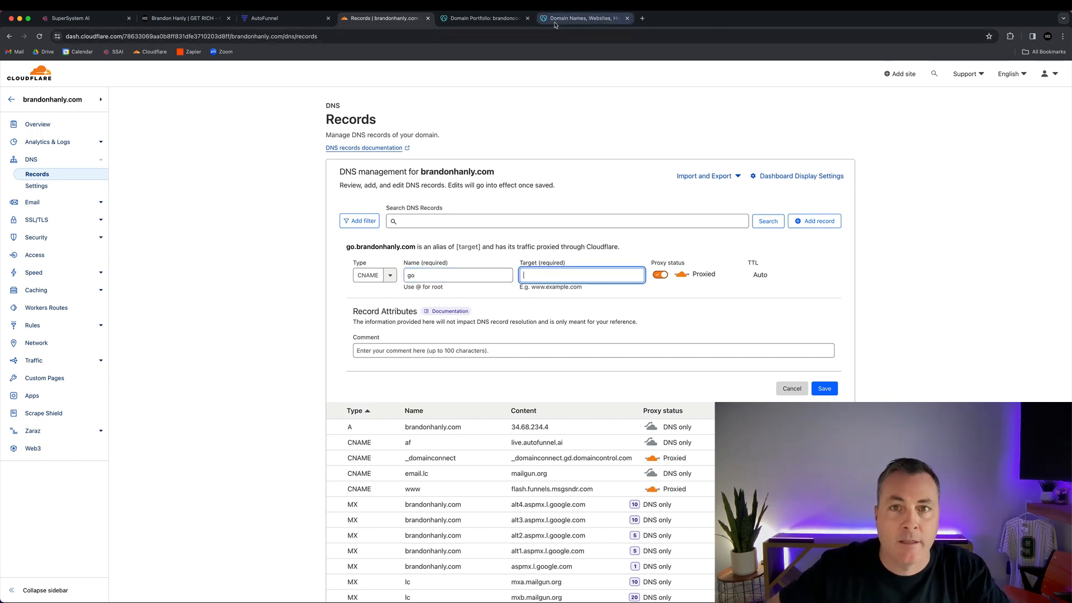
click(313, 20)
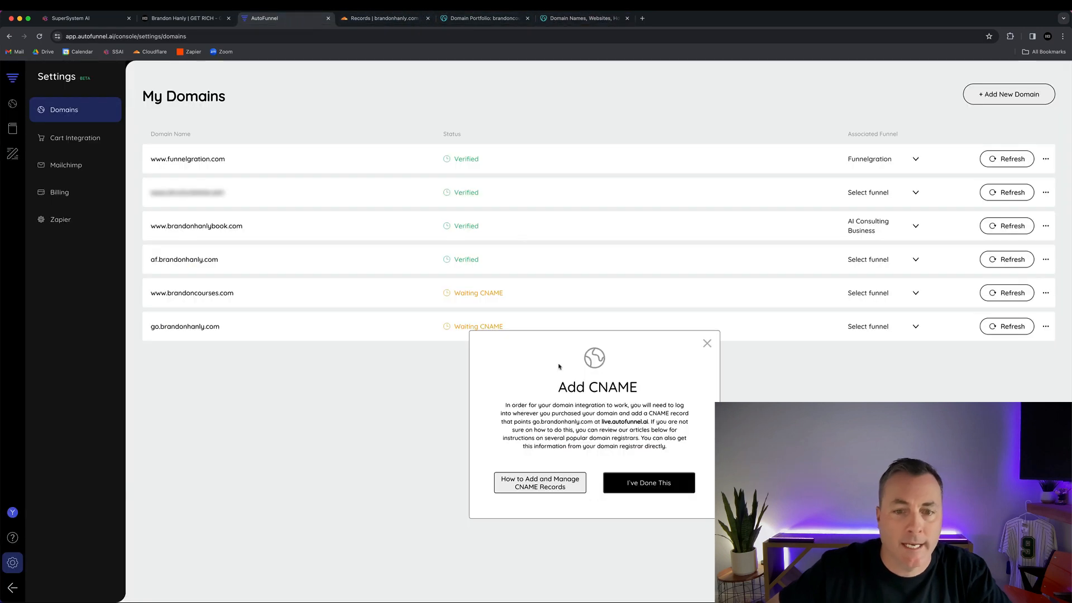
drag(601, 423, 649, 424)
key(super+c)
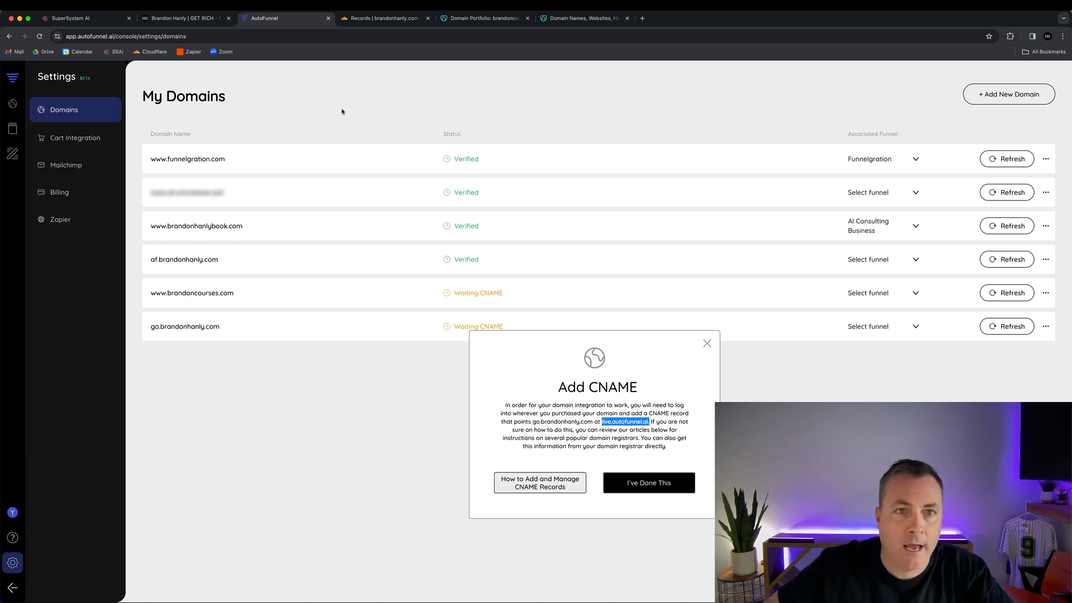
click(361, 20)
key(super+v)
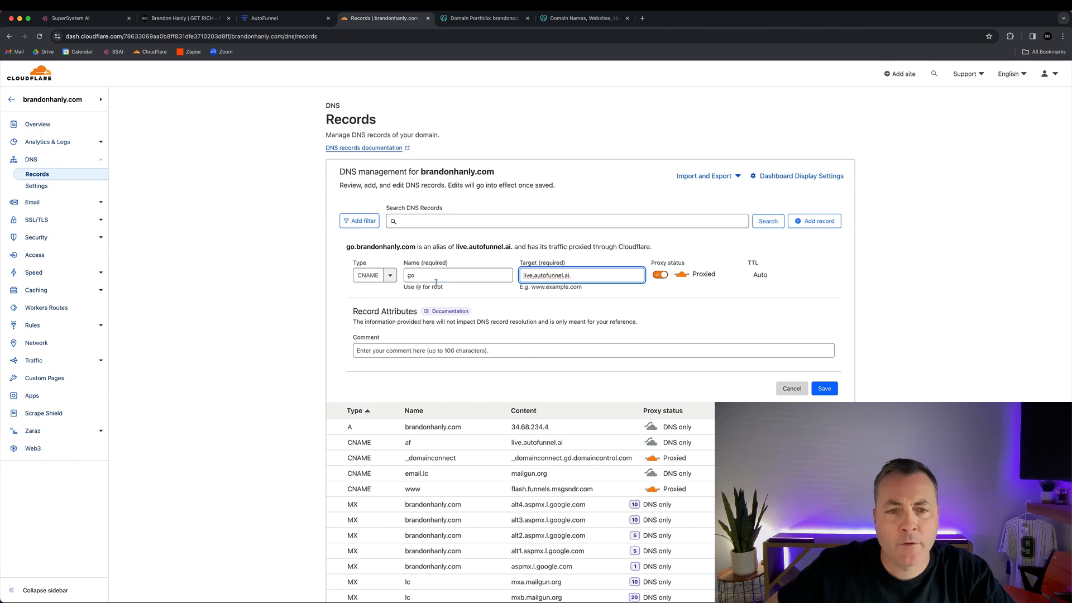
Turn off proxying for the go CNAME record so that its proxy status is DNS only
click(660, 275)
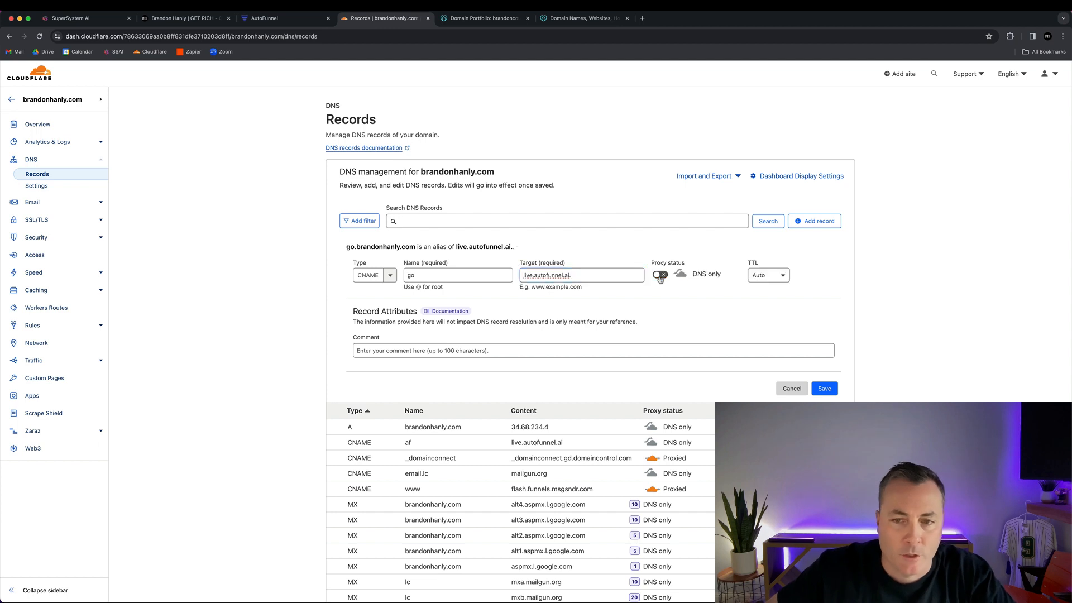
click(751, 354)
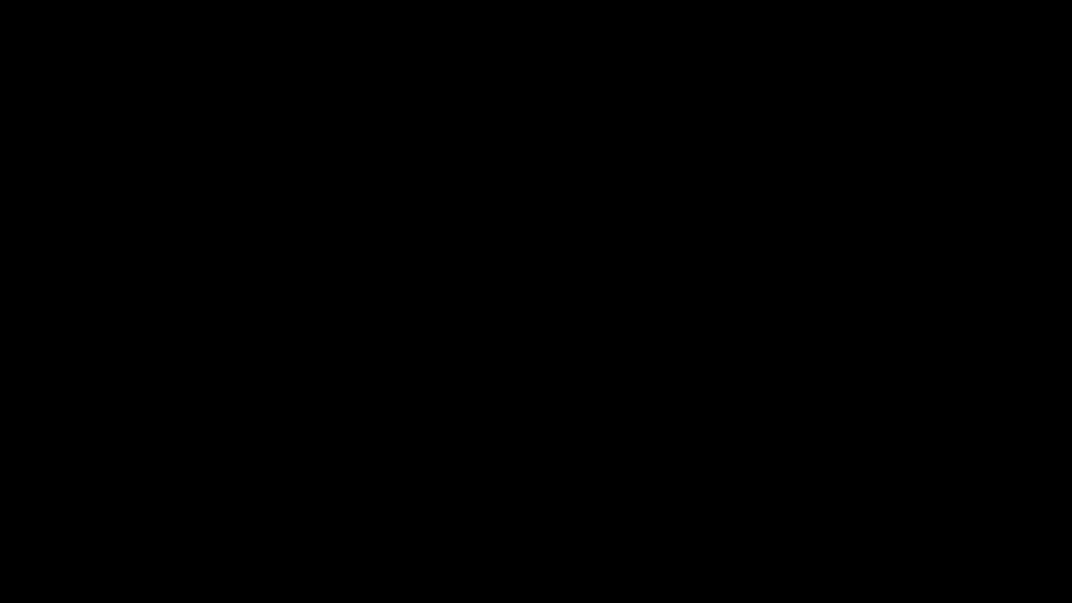
click(825, 390)
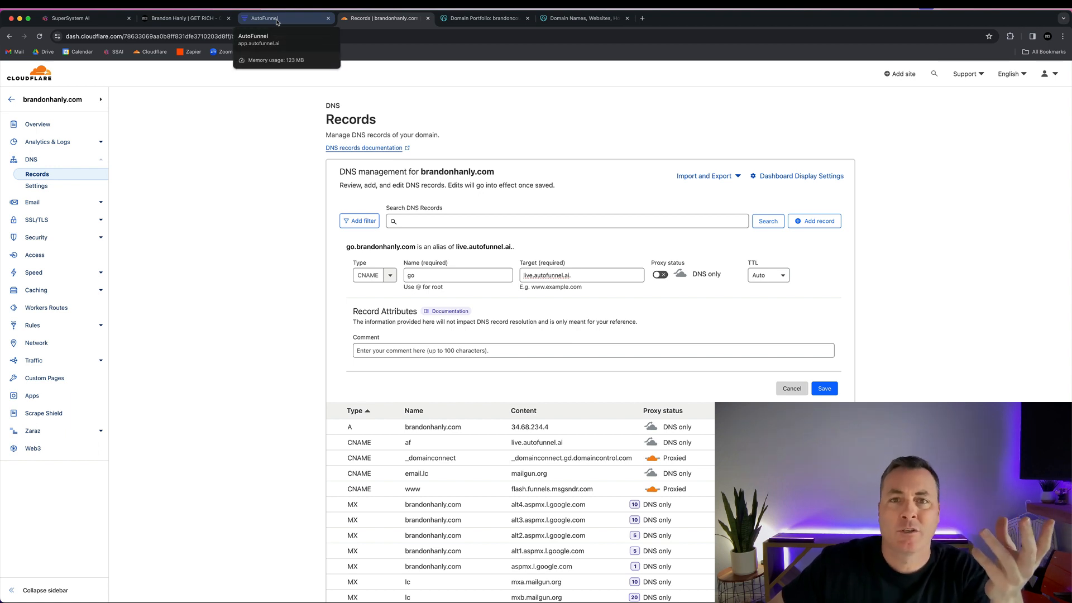
Return to AutoFunnel, close the CNAME instructions, and remove the go.brandonhanly.com domain
click(508, 21)
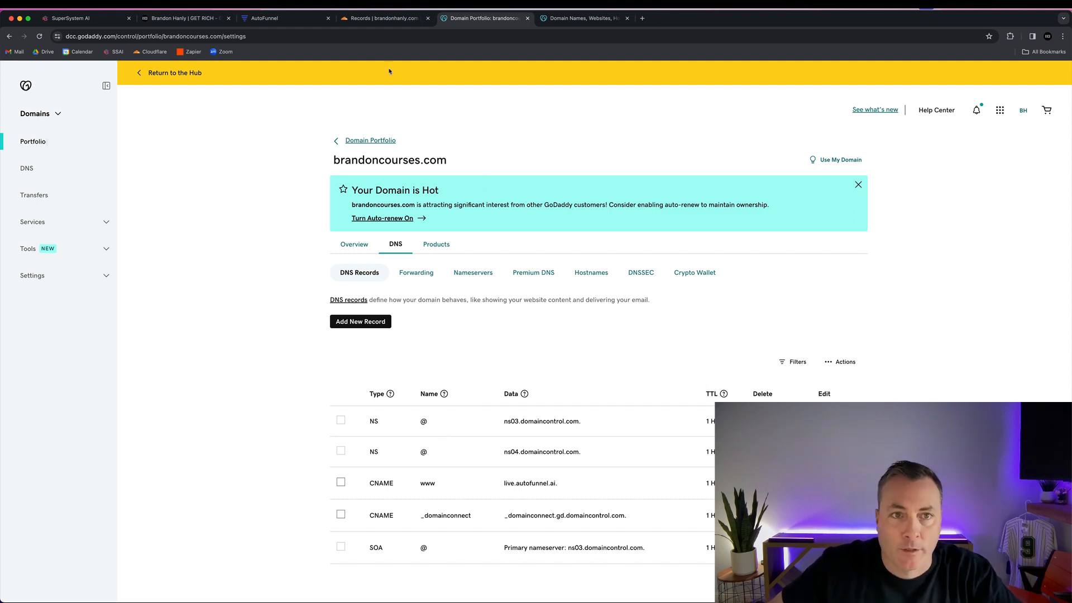
click(275, 24)
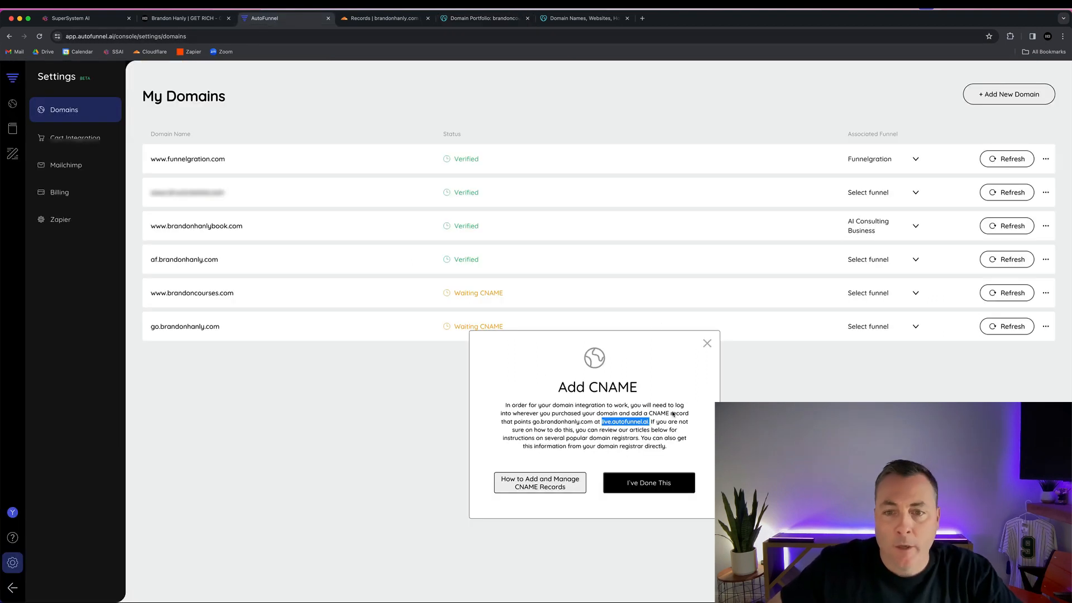
click(708, 345)
click(1044, 328)
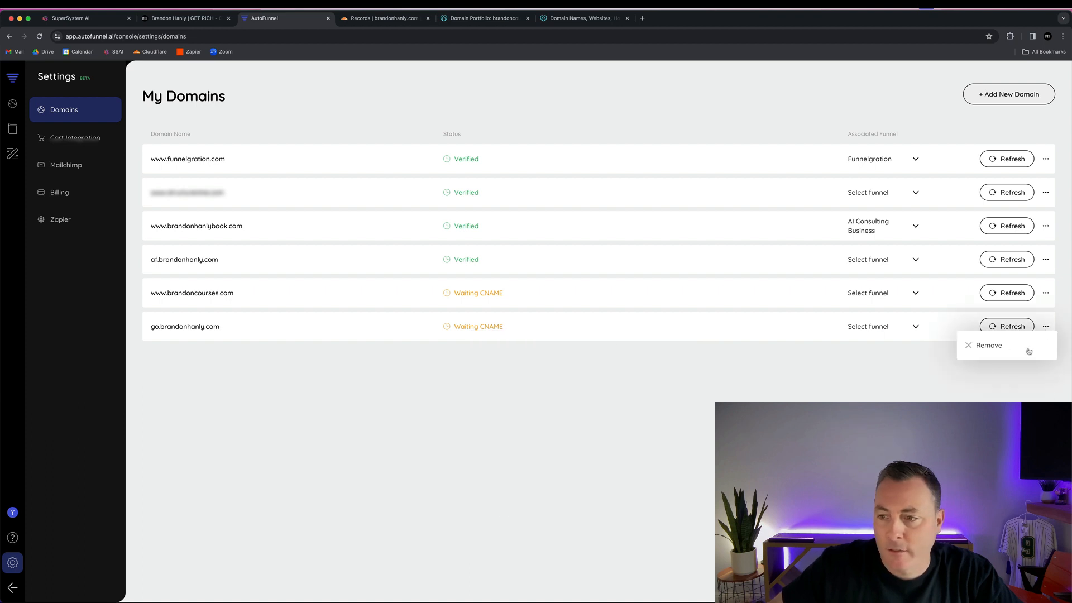
click(990, 347)
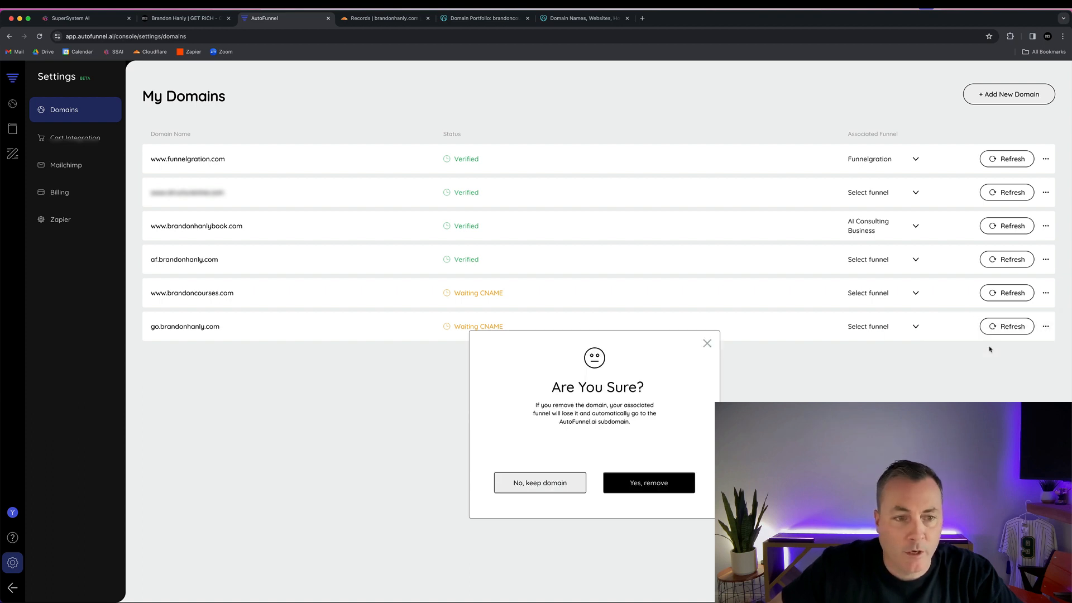
click(631, 487)
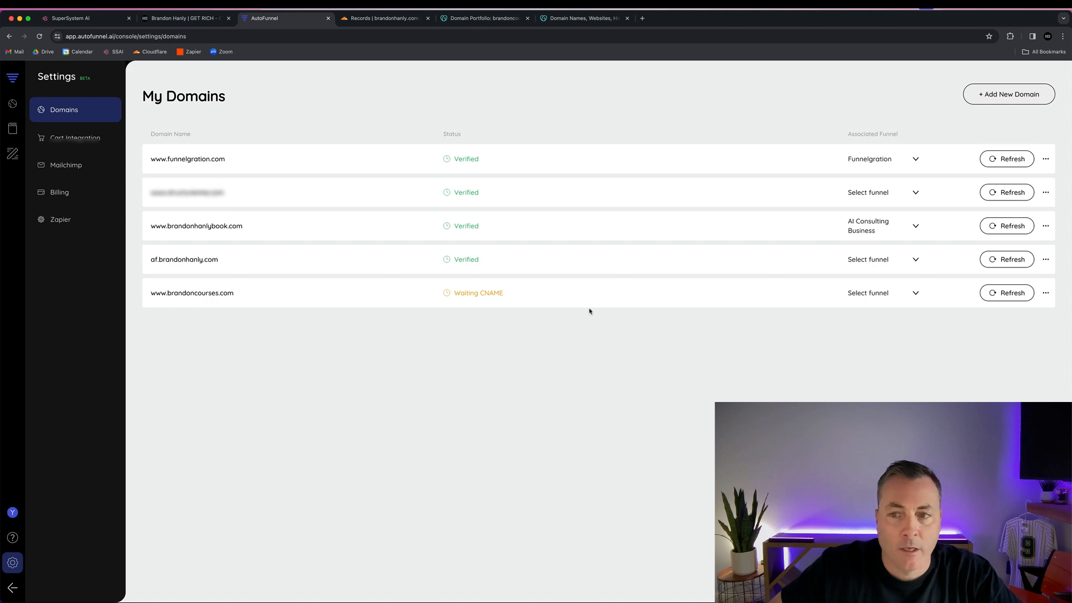
click(1003, 297)
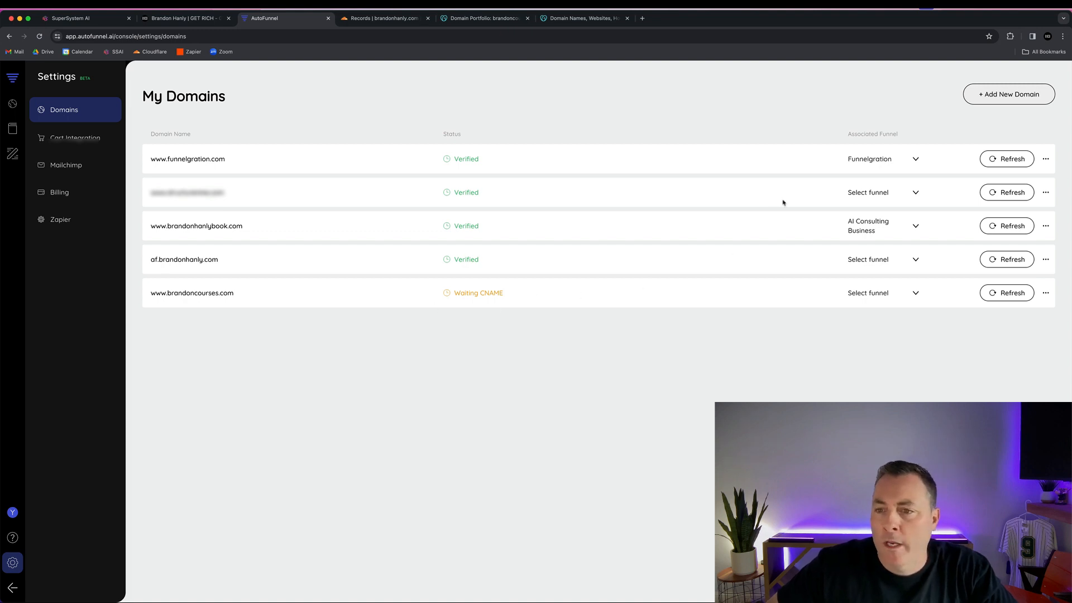
click(937, 17)
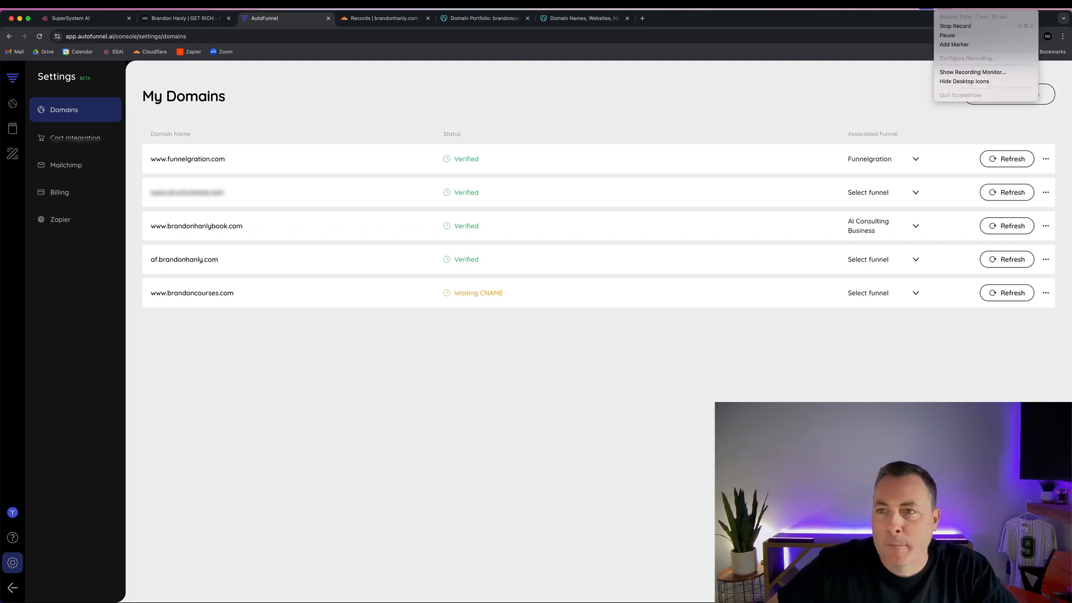
click(945, 37)
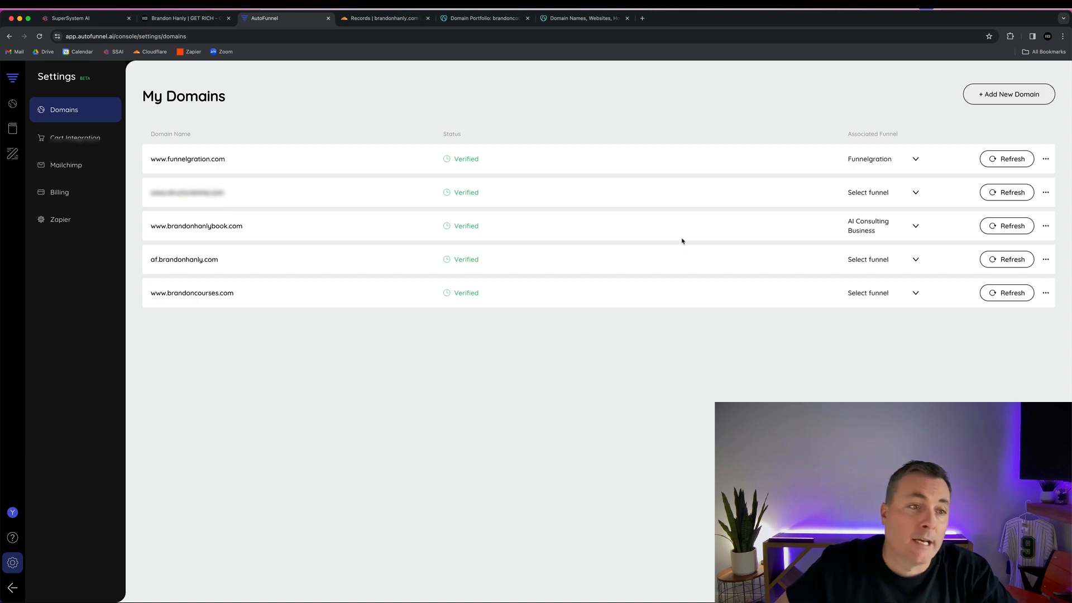
click(14, 105)
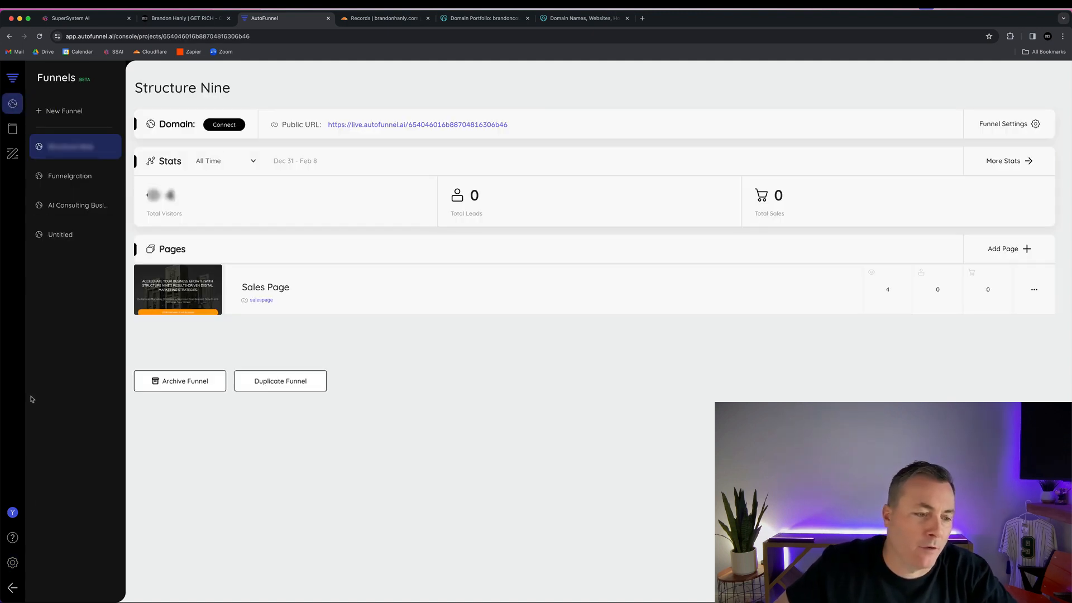
click(12, 564)
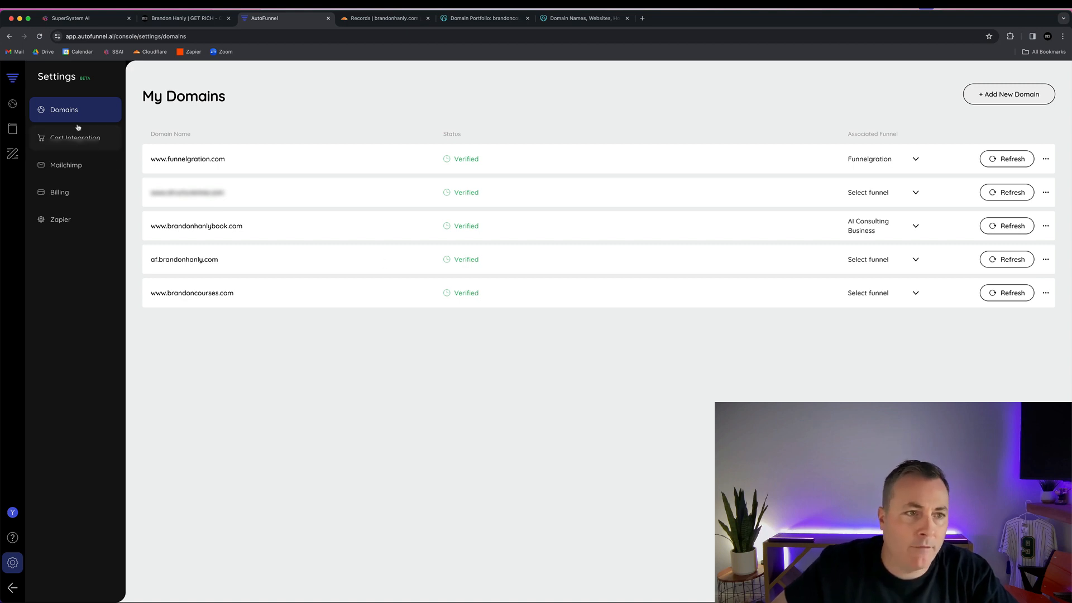
click(13, 104)
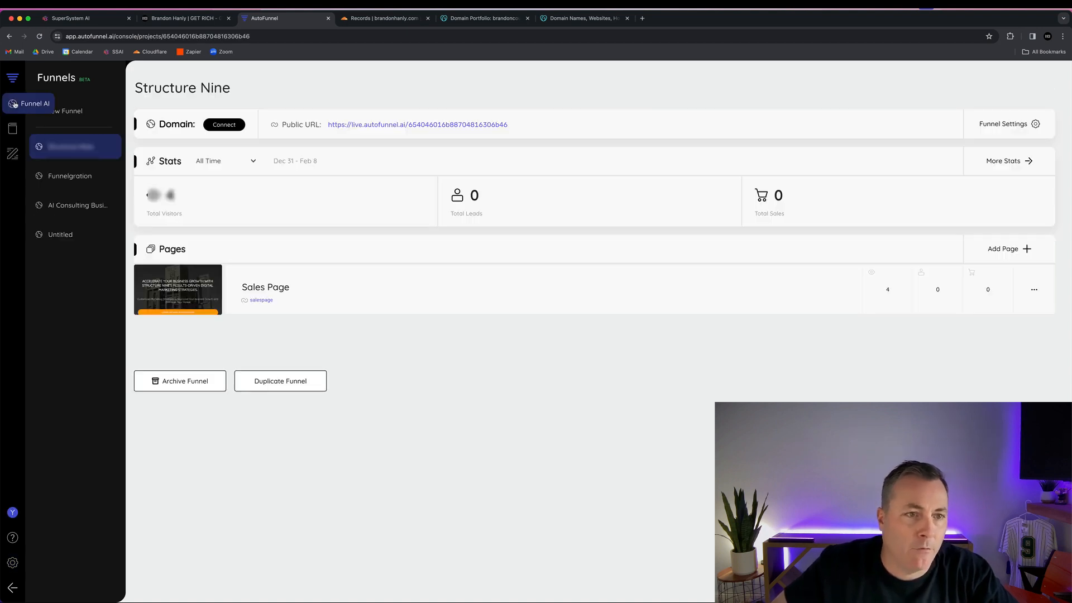
click(62, 235)
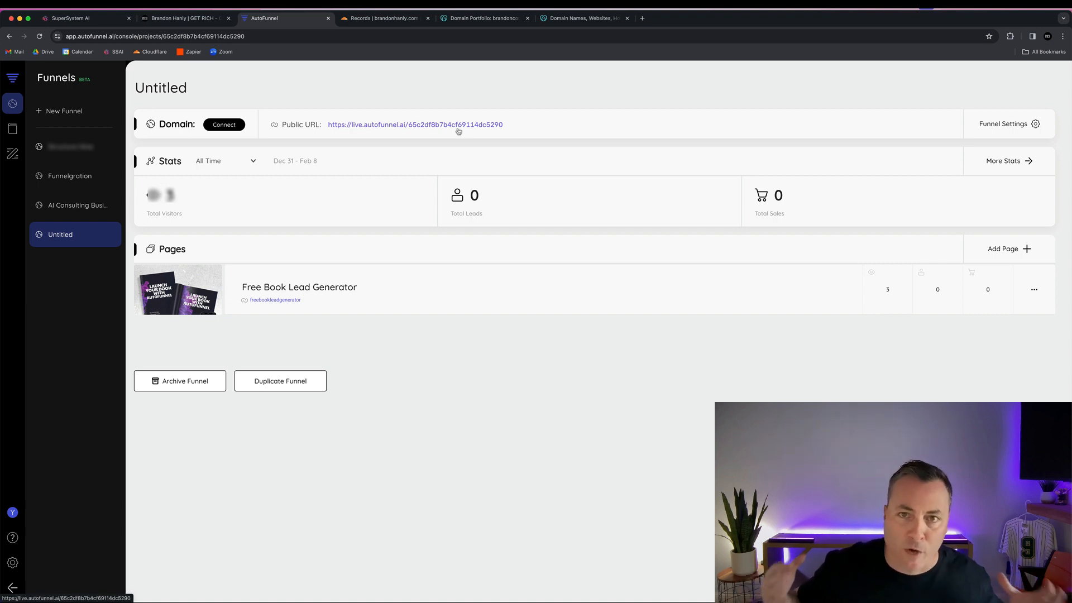
click(225, 124)
scroll(606, 441, down, 2)
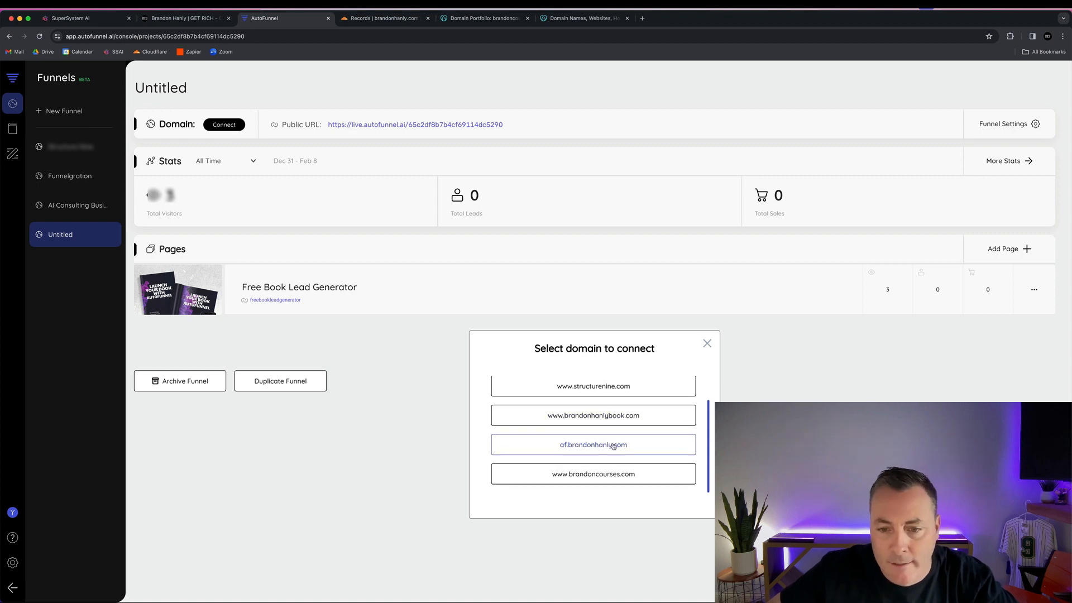
click(634, 481)
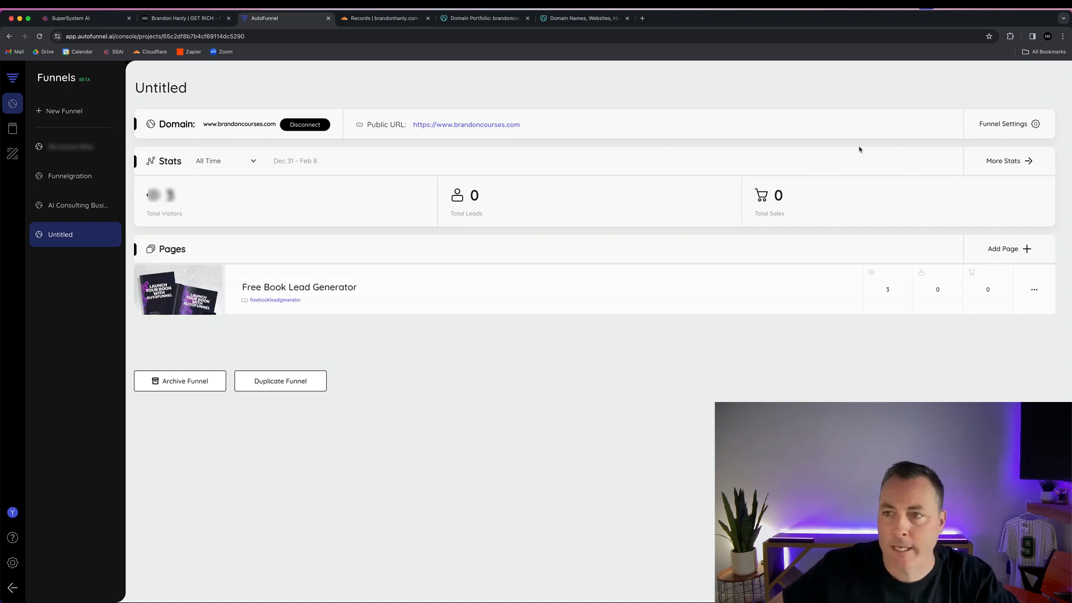
double_click(262, 125)
key(super+c)
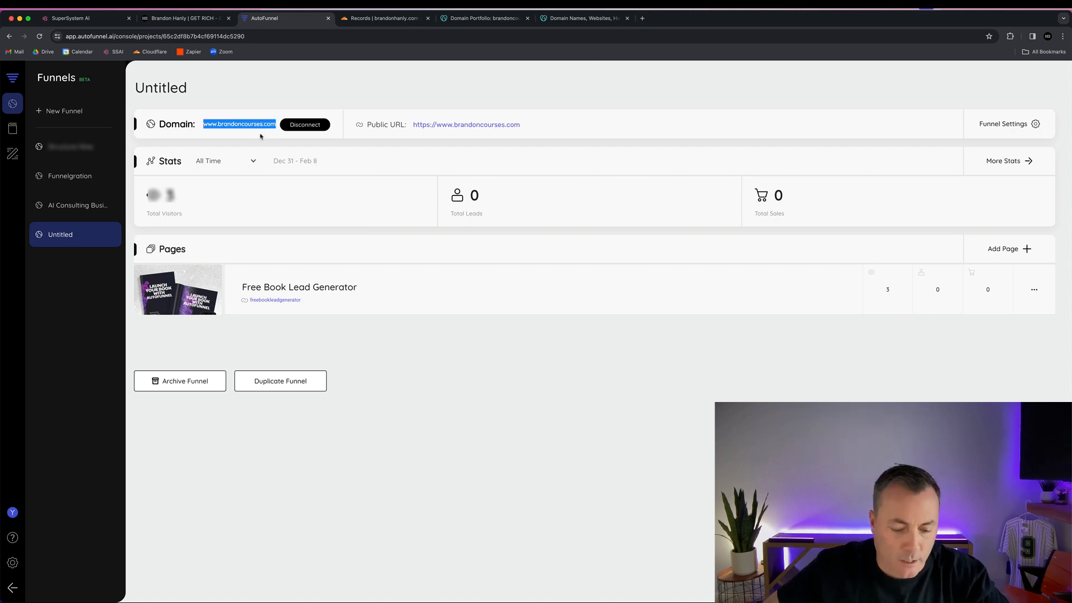
click(642, 18)
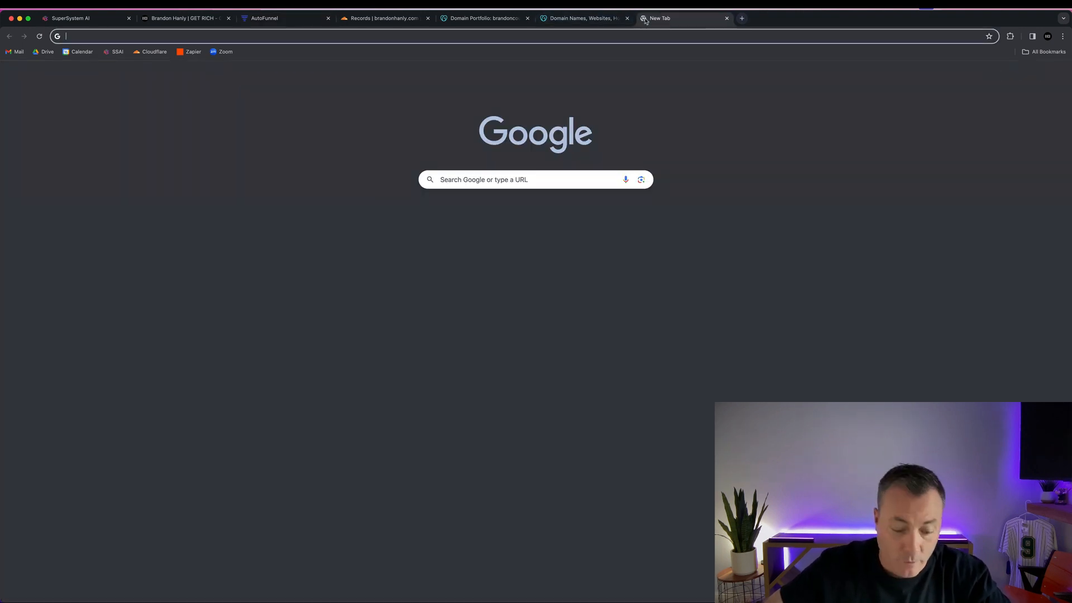
key(super+v)
key(Return)
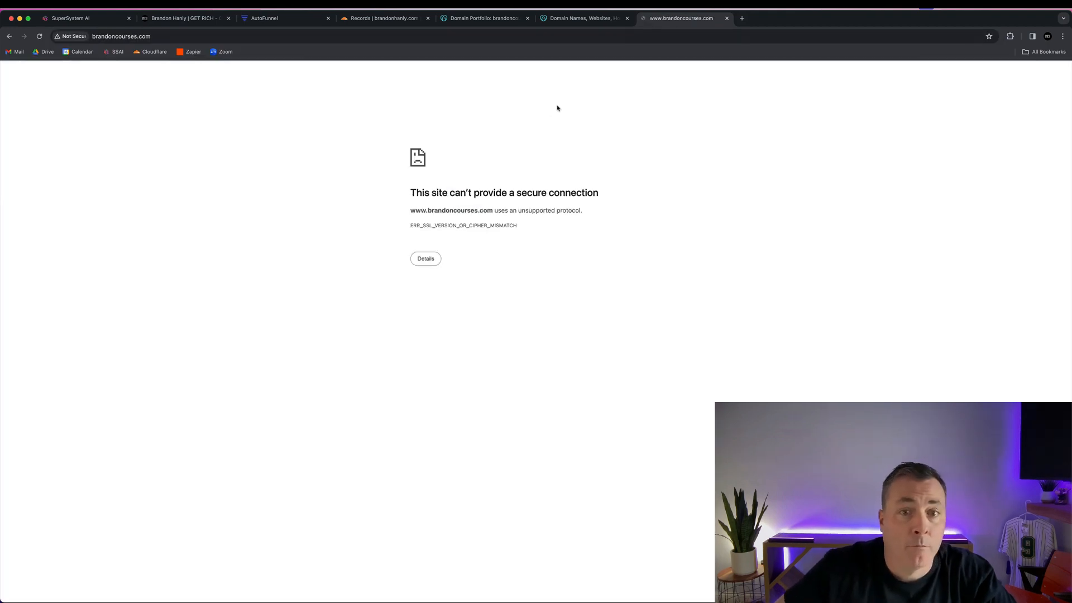
click(208, 37)
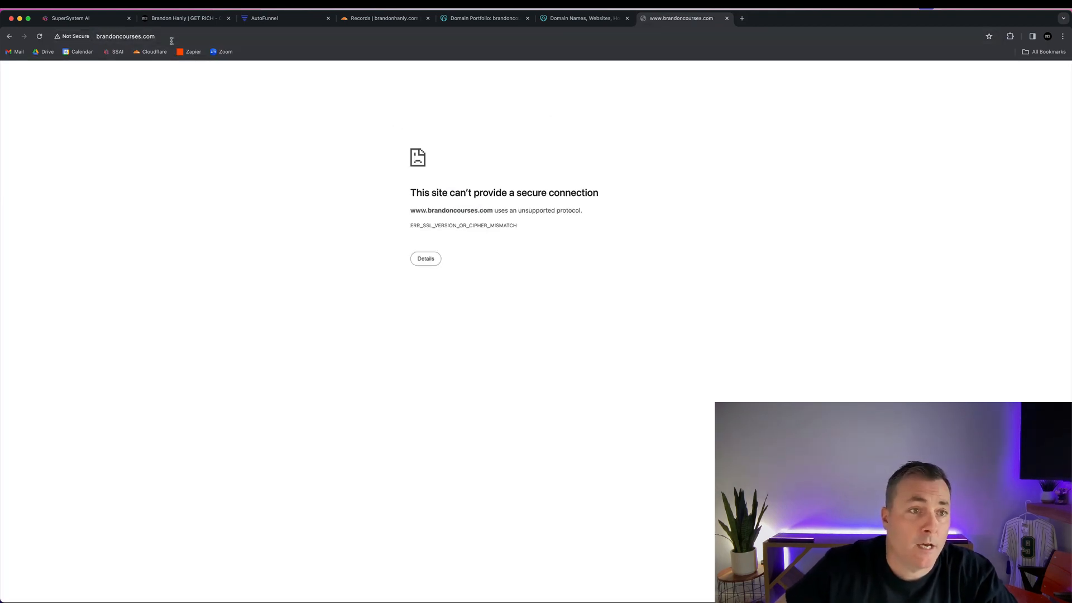
click(208, 36)
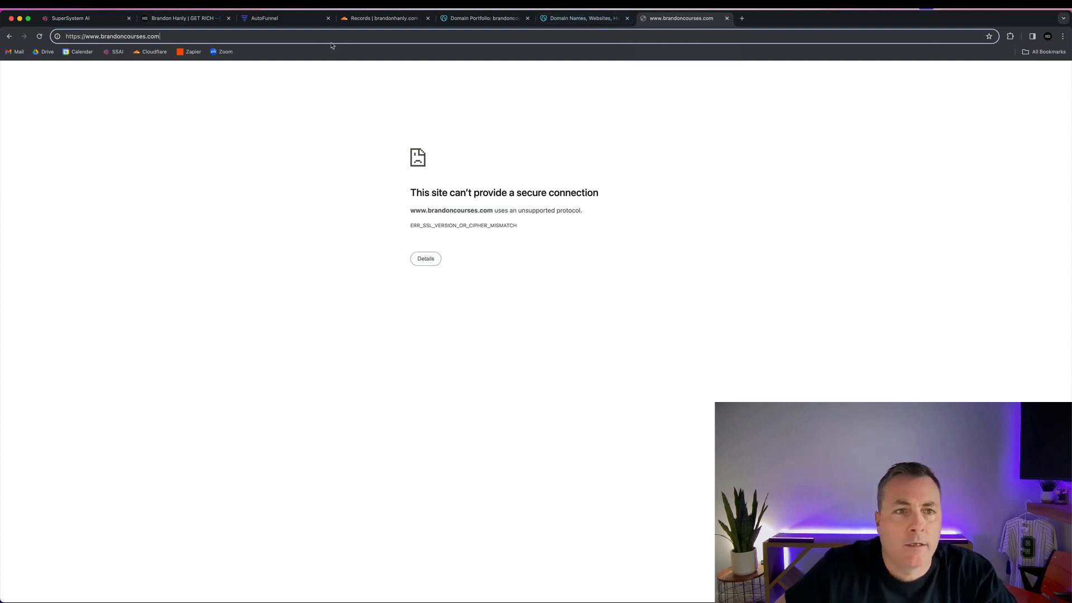
key(Return)
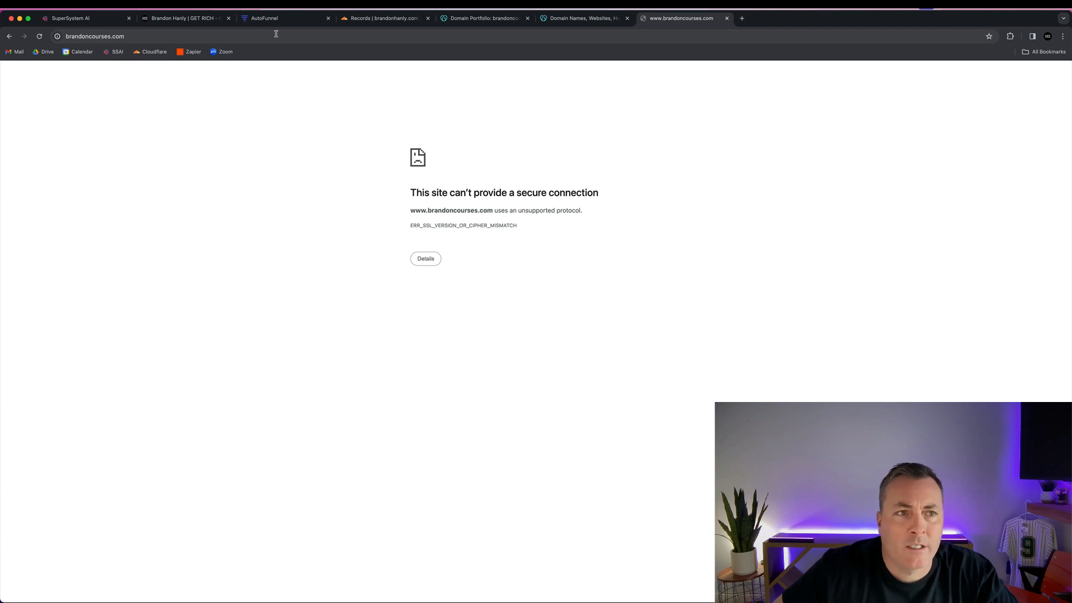
click(581, 17)
click(284, 20)
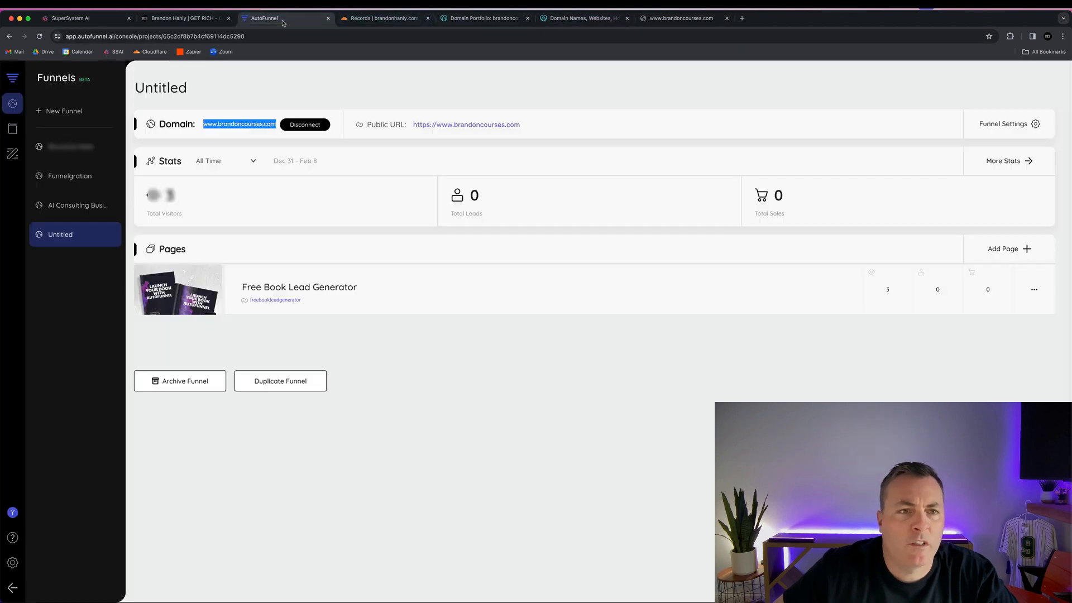
click(215, 126)
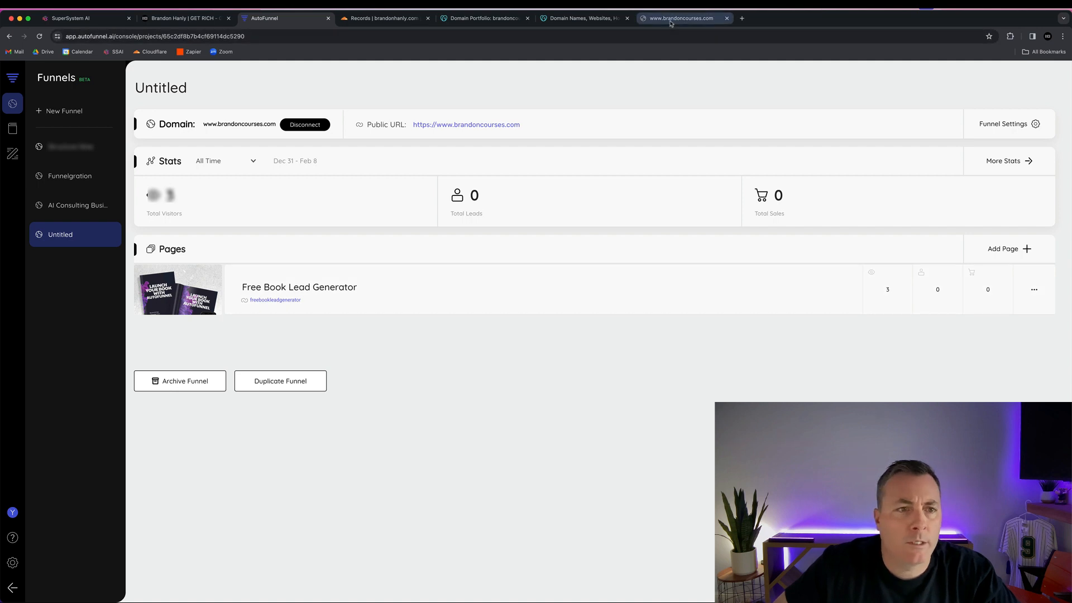
drag(276, 124, 201, 124)
key(super+c)
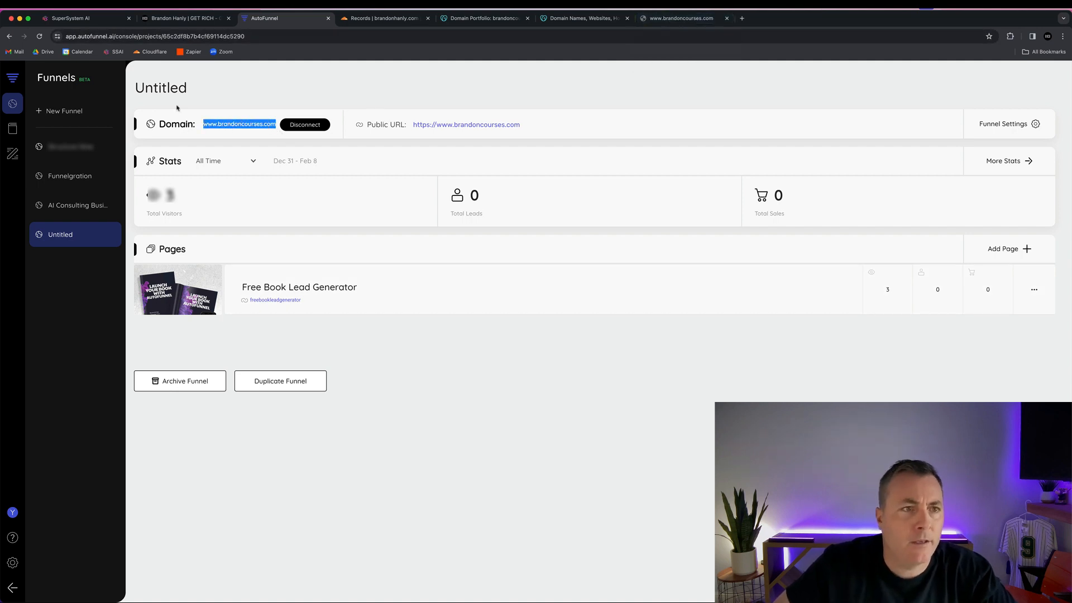
click(55, 4)
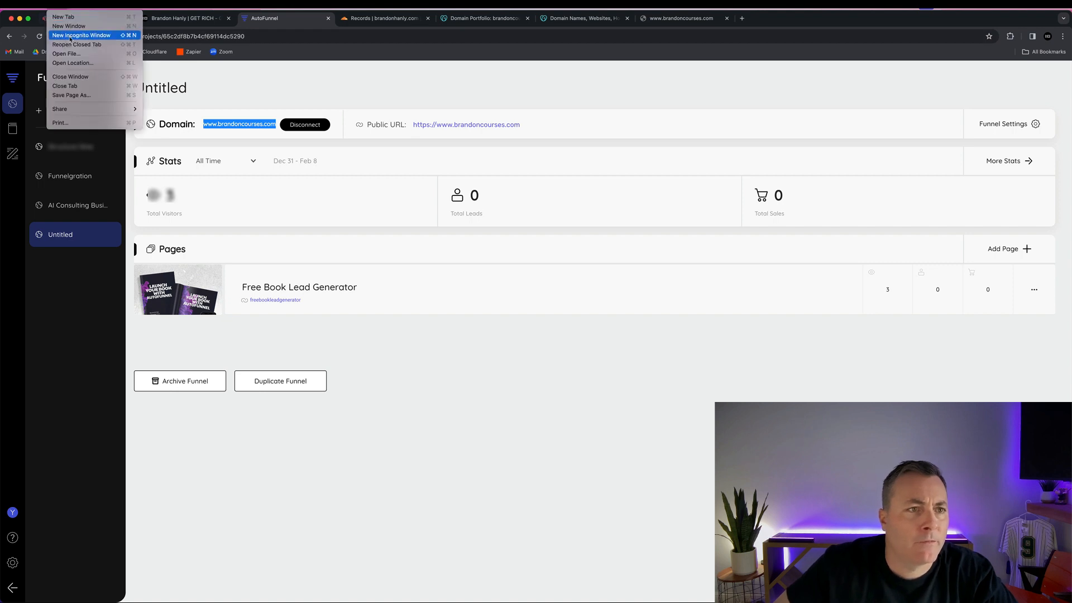
click(70, 37)
key(super+v)
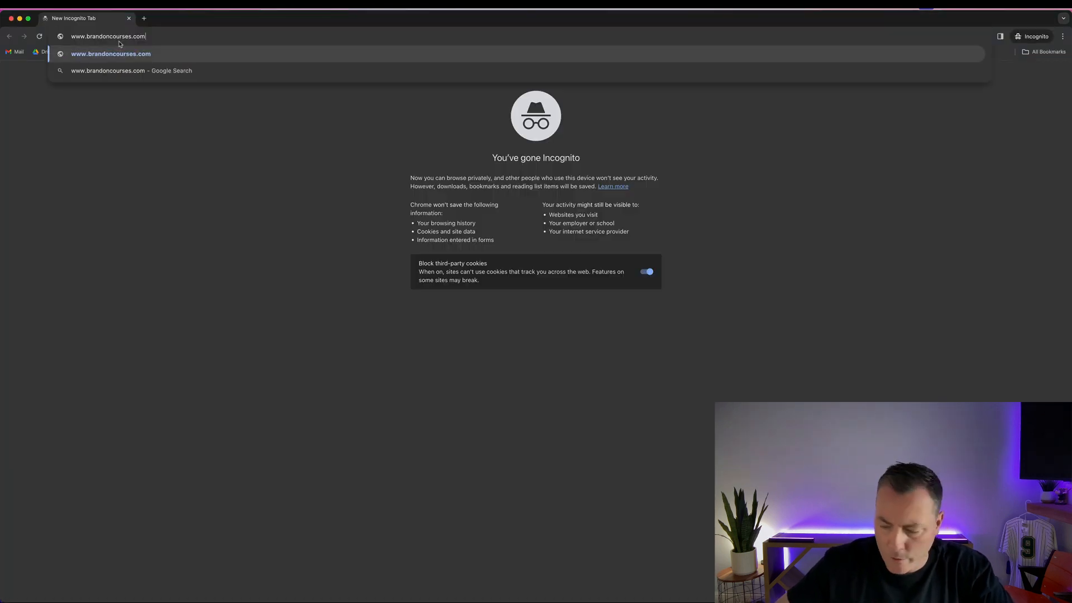
key(Return)
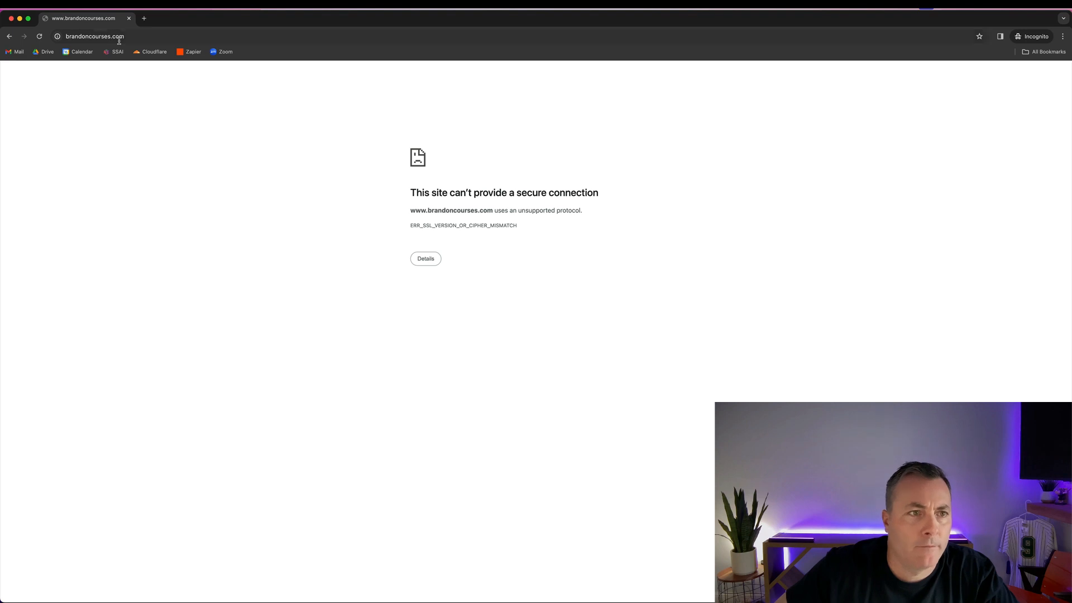
click(129, 19)
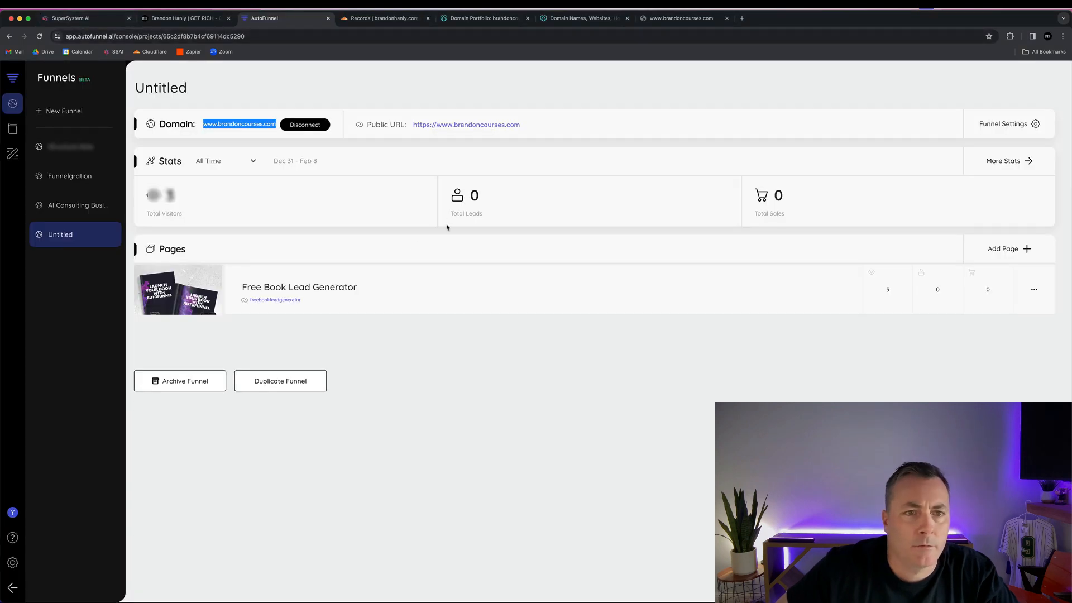
click(279, 102)
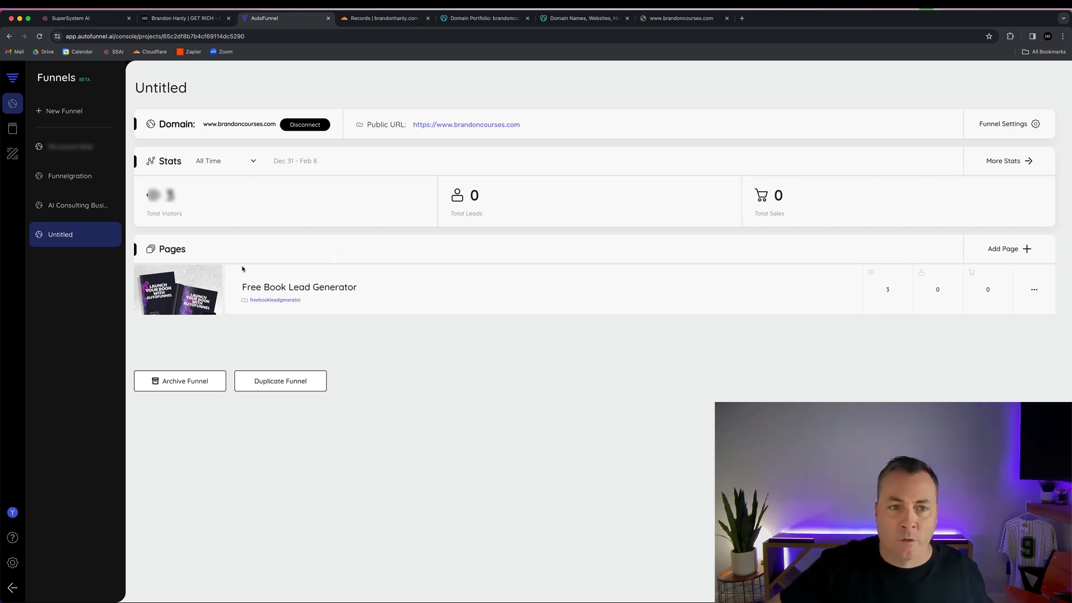
click(481, 126)
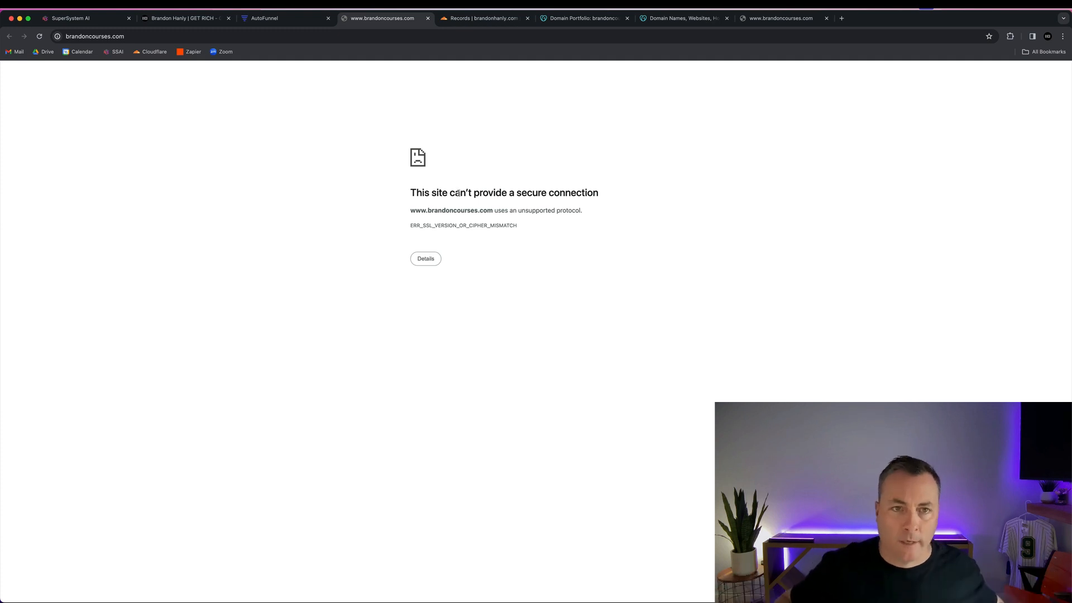
click(428, 18)
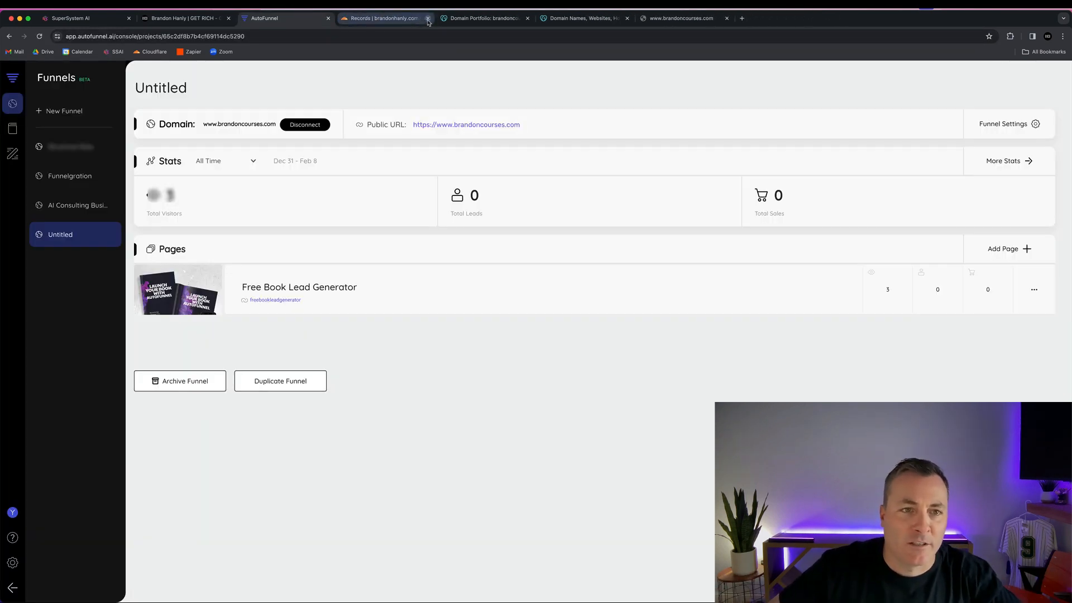
click(728, 18)
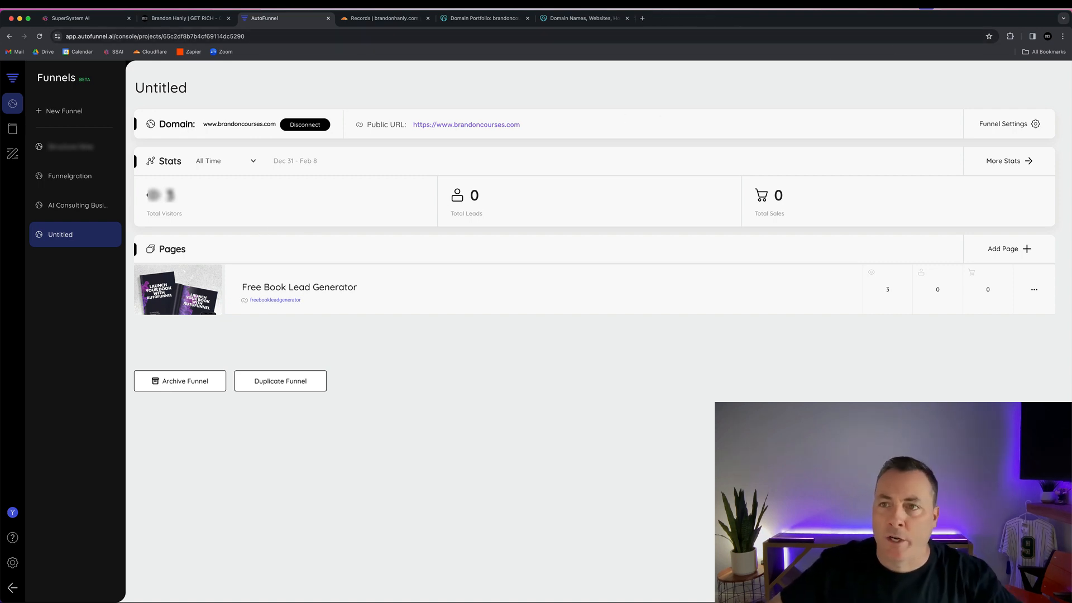
Open the Untitled funnel's public URL again and reveal the live page's full web address
click(931, 5)
click(945, 35)
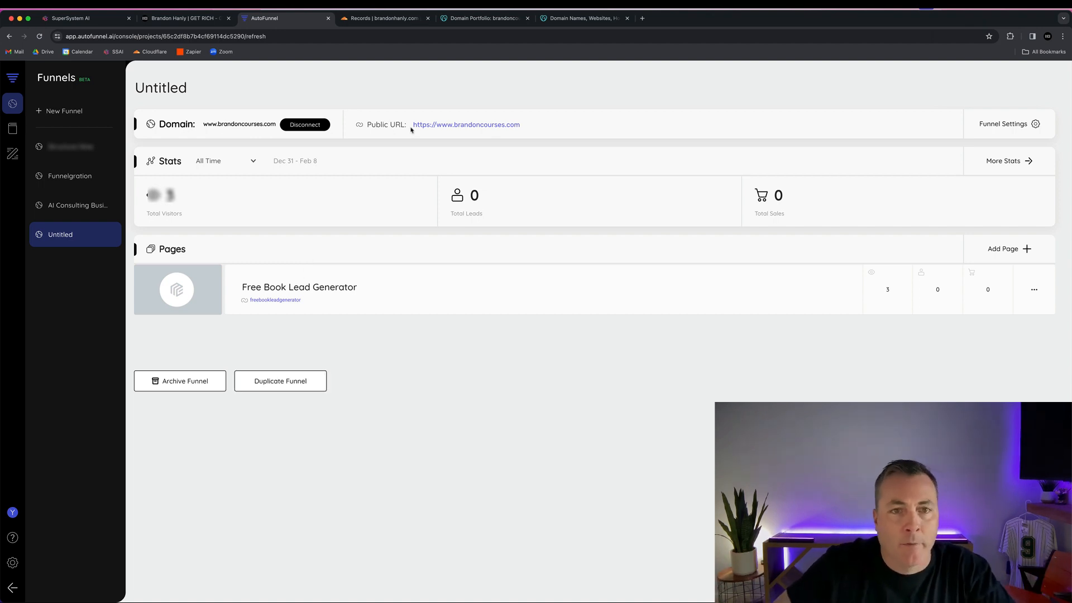
click(459, 125)
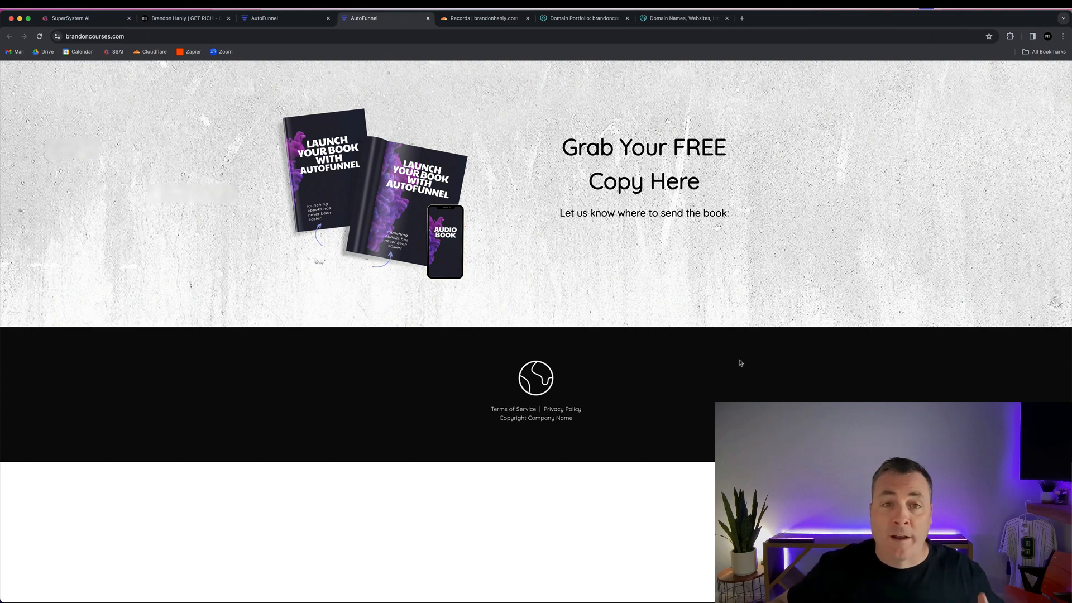
click(132, 38)
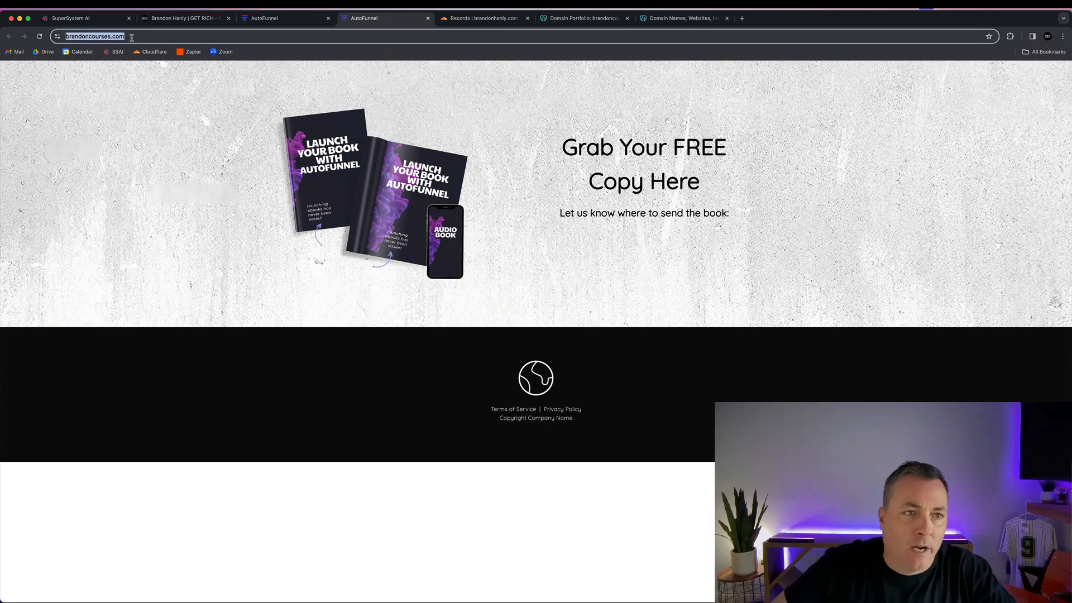
click(151, 38)
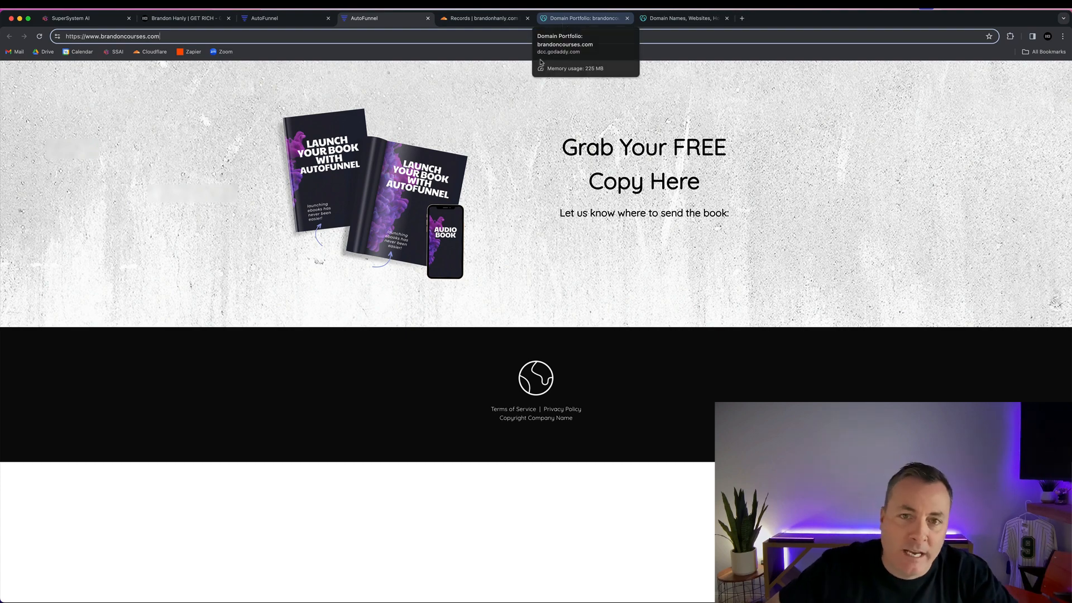
Switch to GoDaddy and review the DNS records of brandoncourses.com, including the www CNAME record
click(573, 20)
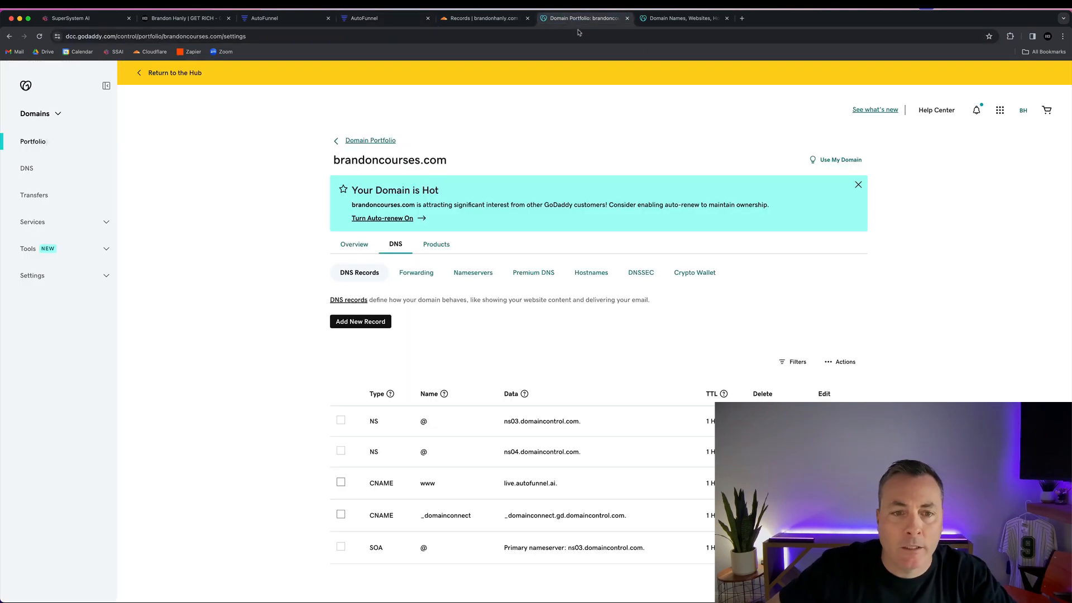
scroll(416, 420, down, 1)
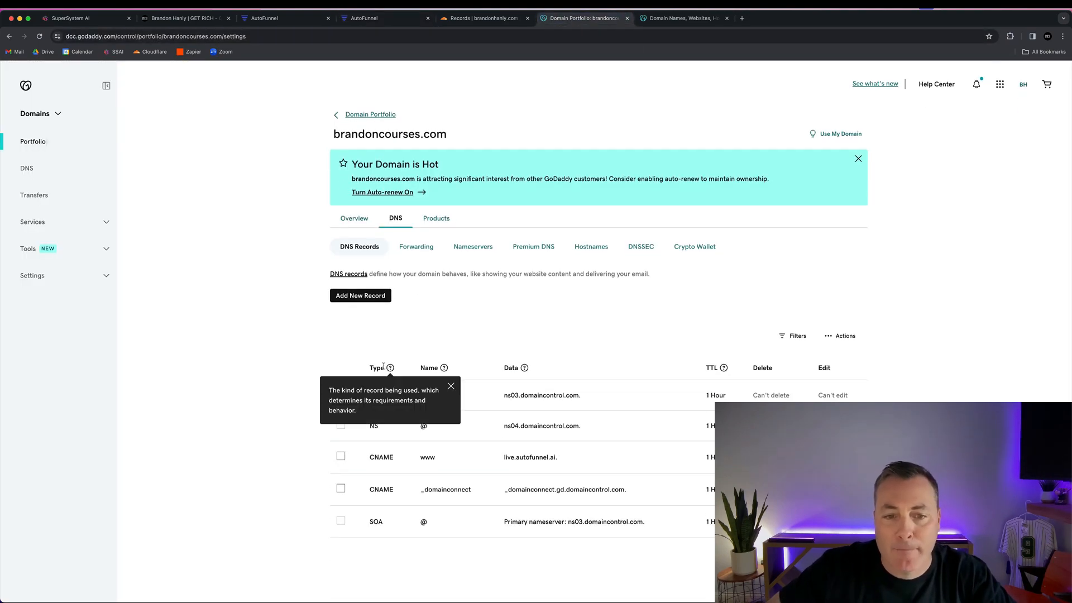
mouse_move(523, 370)
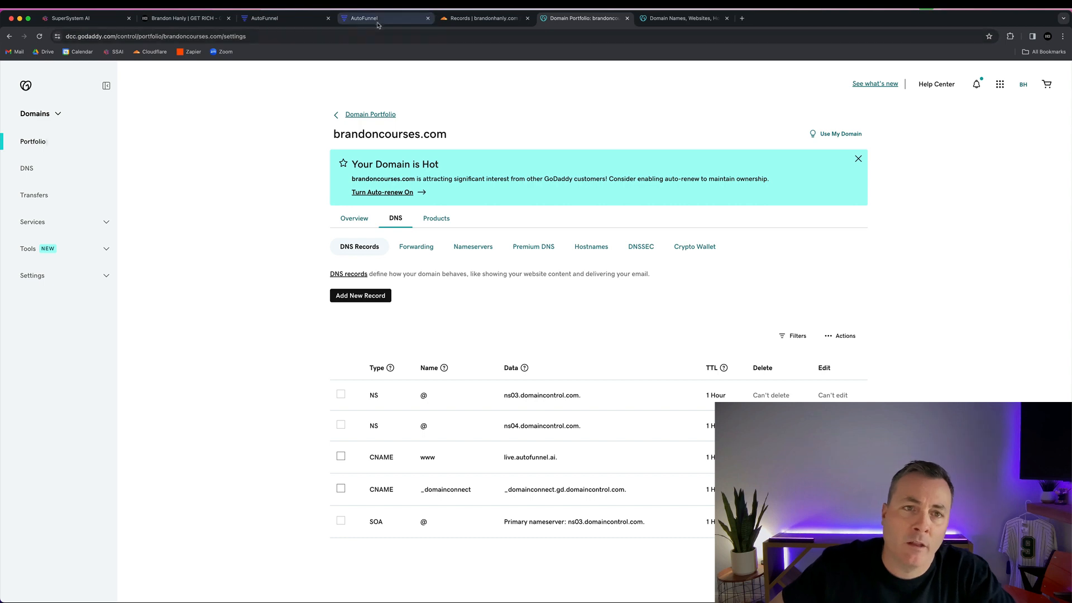
Return to AutoFunnel and open the My Domains list in Integrations & Settings
click(316, 19)
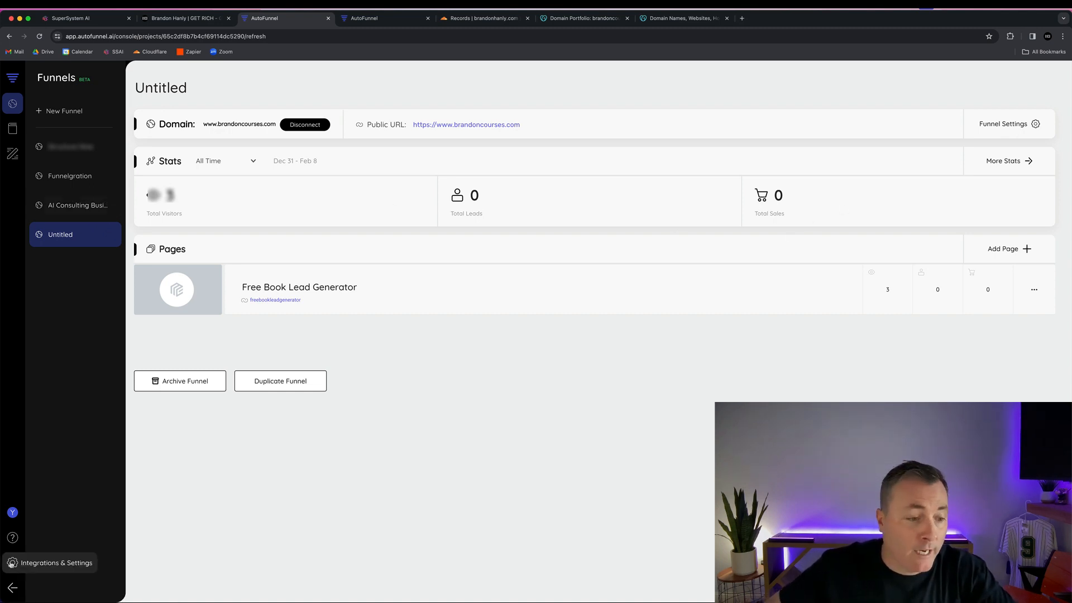
click(13, 562)
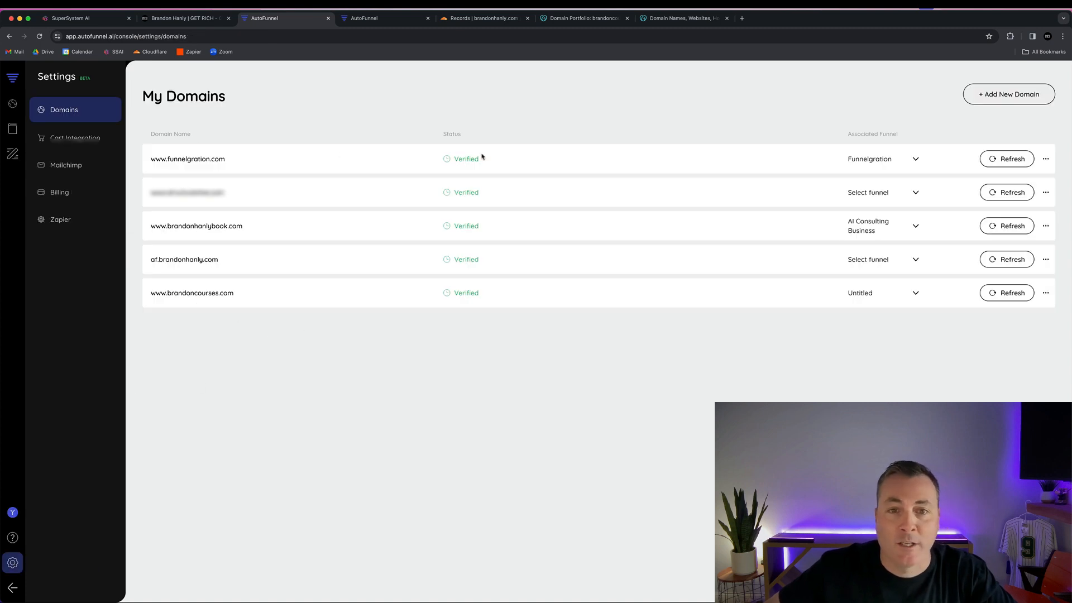